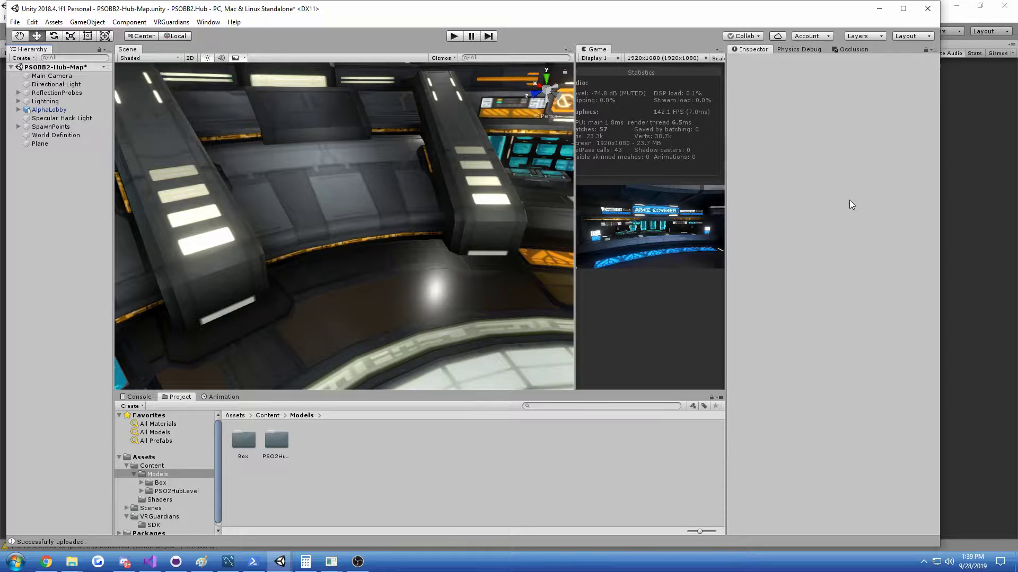
Create an empty object in the scene and set its position to 0, 0, 0
{"action": "left_click", "coordinate": [156, 473]}
{"action": "right_click", "coordinate": [51, 249]}
{"action": "mouse_move", "coordinate": [87, 337]}
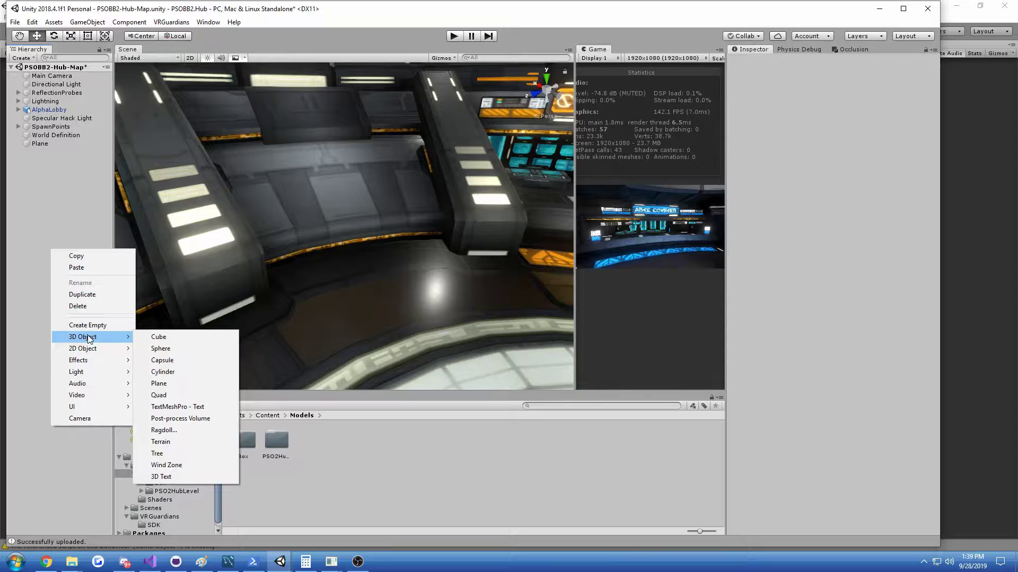
{"action": "left_click", "coordinate": [84, 326]}
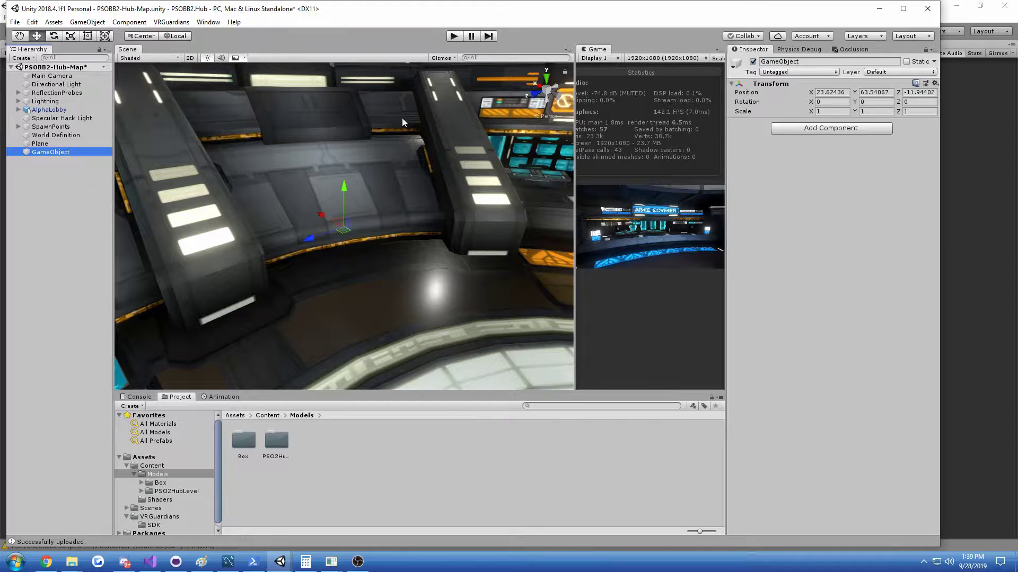
{"action": "left_click", "coordinate": [832, 91]}
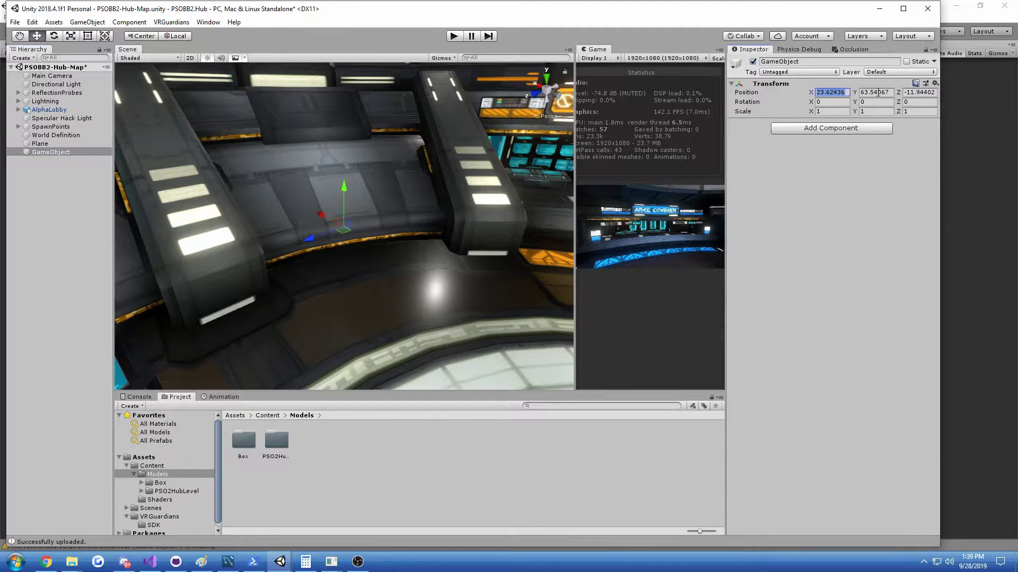
{"action": "type", "text": "0"}
{"action": "left_click", "coordinate": [876, 93]}
{"action": "type", "text": "0"}
{"action": "left_click", "coordinate": [919, 92]}
{"action": "type", "text": "0"}
Raise the empty object to about Y 68.57 at the lobby floor and add the Game Object Static Spawn Point Definition component
{"action": "right_click_drag", "start_coordinate": [307, 190], "coordinate": [428, 190]}
{"action": "left_click_drag", "start_coordinate": [429, 189], "coordinate": [777, 236], "text": "alt"}
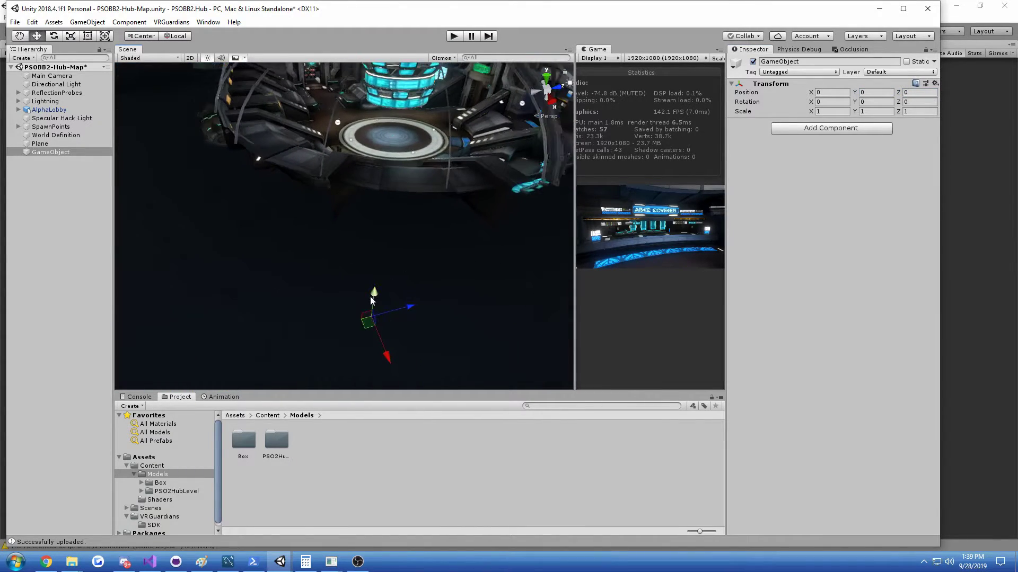
{"action": "left_click_drag", "start_coordinate": [373, 295], "coordinate": [318, 106]}
{"action": "left_click", "coordinate": [822, 130]}
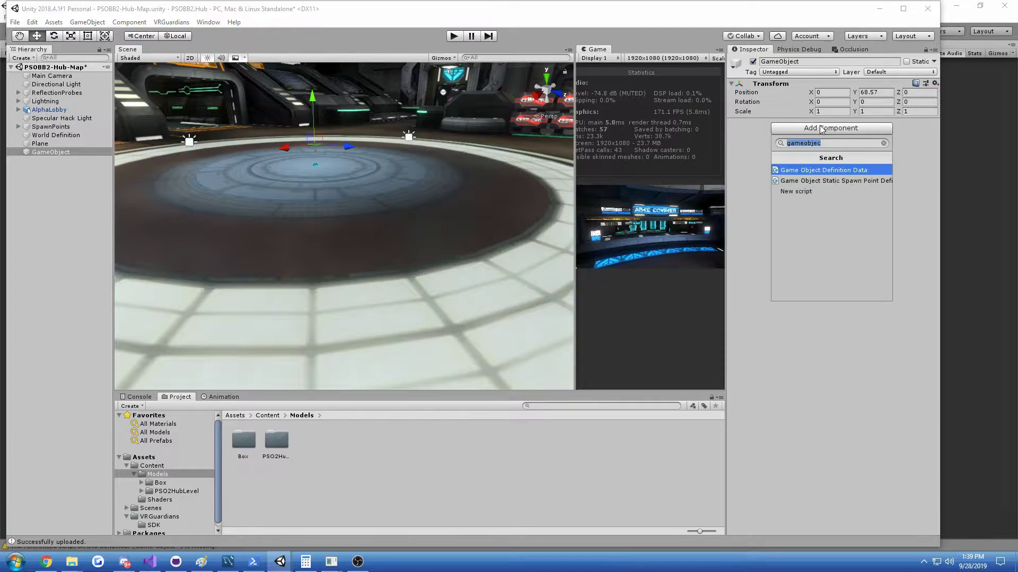
{"action": "left_click", "coordinate": [827, 181]}
Move the spawn point across the lobby floor to the curved wall, at about X 12.49, Z -2.43
{"action": "left_click_drag", "start_coordinate": [443, 157], "coordinate": [243, 143], "text": "alt"}
{"action": "right_click_drag", "start_coordinate": [243, 143], "coordinate": [386, 206]}
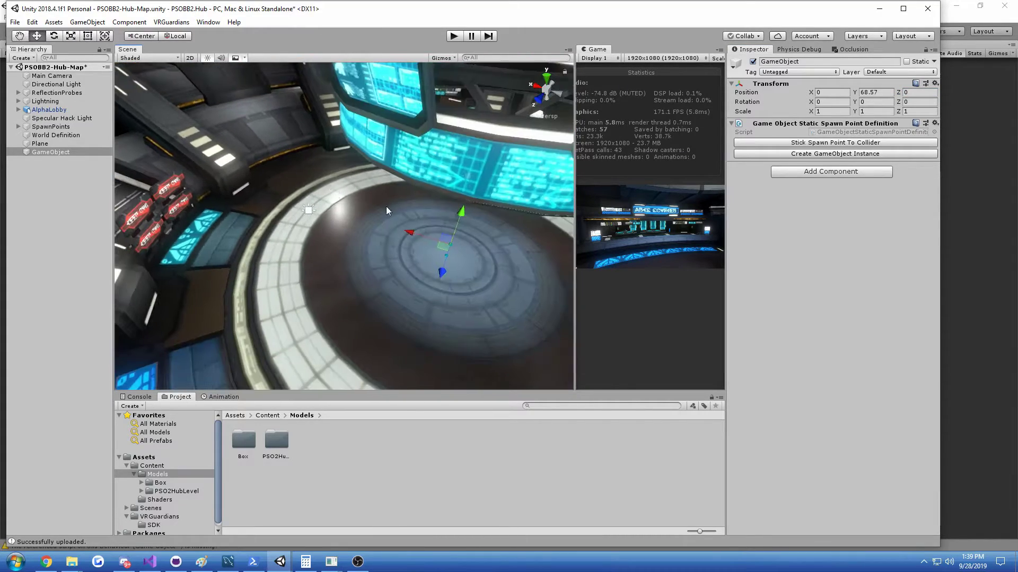
{"action": "left_click_drag", "start_coordinate": [443, 249], "coordinate": [268, 191]}
{"action": "left_click_drag", "start_coordinate": [267, 127], "coordinate": [305, 144], "text": "alt"}
{"action": "key", "text": "w"}
{"action": "right_click_drag", "start_coordinate": [305, 144], "coordinate": [269, 134]}
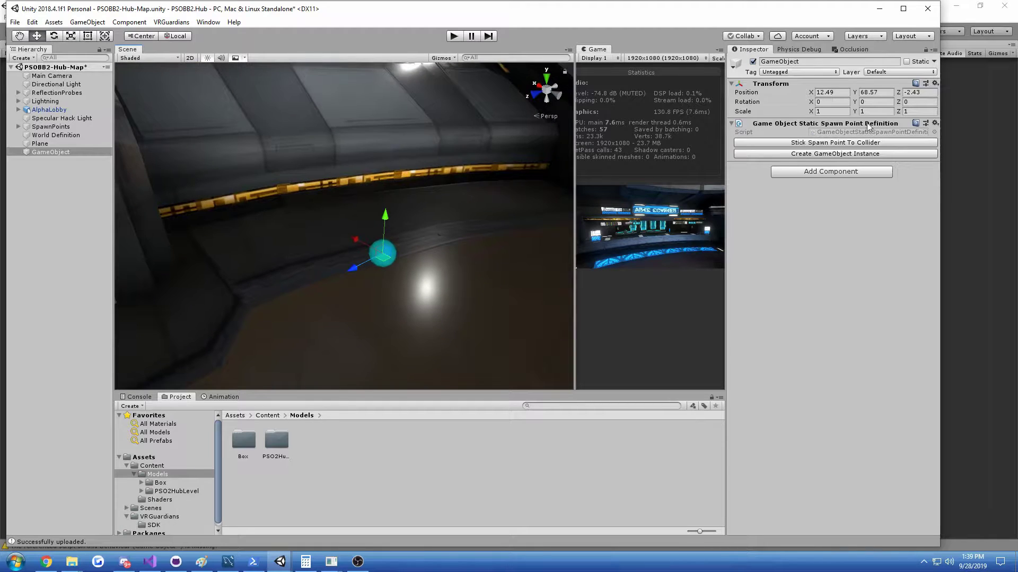
Rotate the spawn point to about -97.1 on Y, shift it closer to the wall, and stick it to the collider
{"action": "left_click_drag", "start_coordinate": [857, 104], "coordinate": [636, 118]}
{"action": "left_click_drag", "start_coordinate": [392, 229], "coordinate": [384, 217], "text": "alt"}
{"action": "left_click_drag", "start_coordinate": [480, 233], "coordinate": [429, 229], "text": "alt"}
{"action": "left_click_drag", "start_coordinate": [376, 207], "coordinate": [375, 230]}
{"action": "left_click", "coordinate": [838, 146]}
{"action": "left_click_drag", "start_coordinate": [392, 297], "coordinate": [354, 180], "text": "alt"}
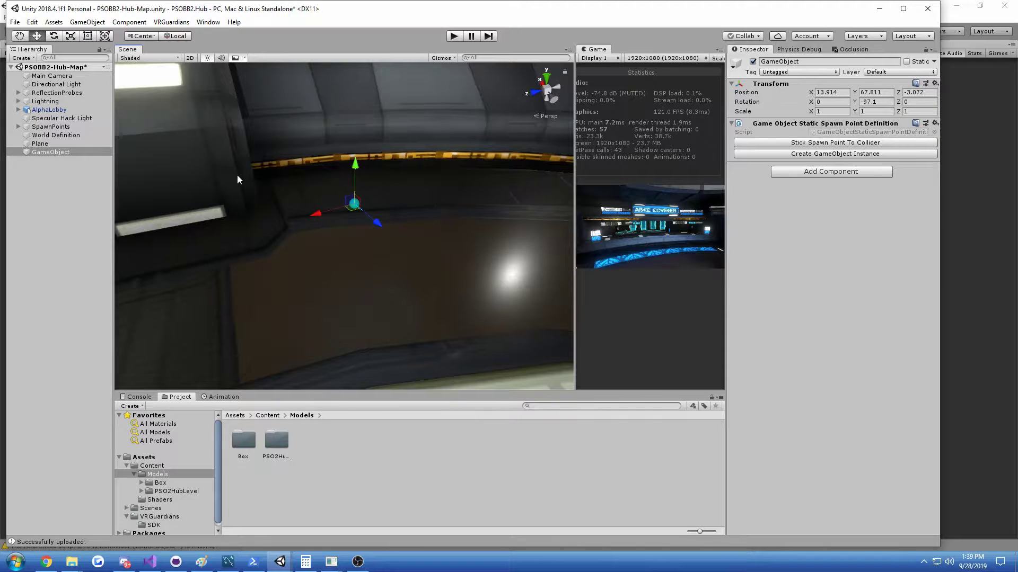
Duplicate the spawn point, move the copy along the wall to about X 13.36, Z -6.17, and stick it to the collider
{"action": "left_click", "coordinate": [55, 150]}
{"action": "left_click", "coordinate": [53, 173]}
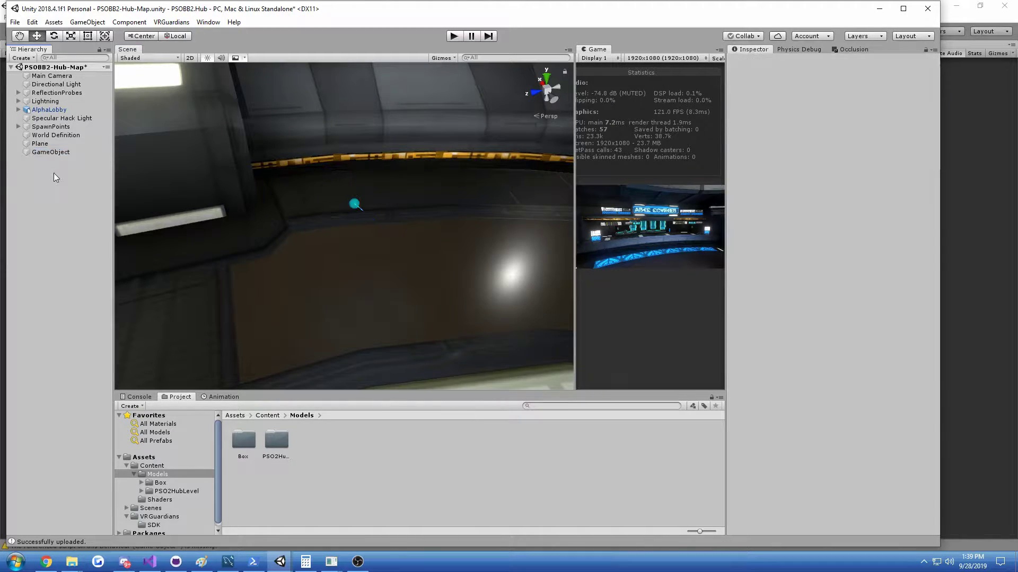
{"action": "left_click", "coordinate": [55, 152]}
{"action": "key", "text": "ctrl+d"}
{"action": "left_click_drag", "start_coordinate": [354, 204], "coordinate": [507, 180]}
{"action": "left_click", "coordinate": [840, 144]}
Rotate the duplicated spawn point to about -70 on Y so it faces away from the wall
{"action": "key", "text": "w"}
{"action": "right_click_drag", "start_coordinate": [442, 188], "coordinate": [452, 186]}
{"action": "key", "text": "r"}
{"action": "key", "text": "e"}
{"action": "left_click_drag", "start_coordinate": [436, 210], "coordinate": [467, 206]}
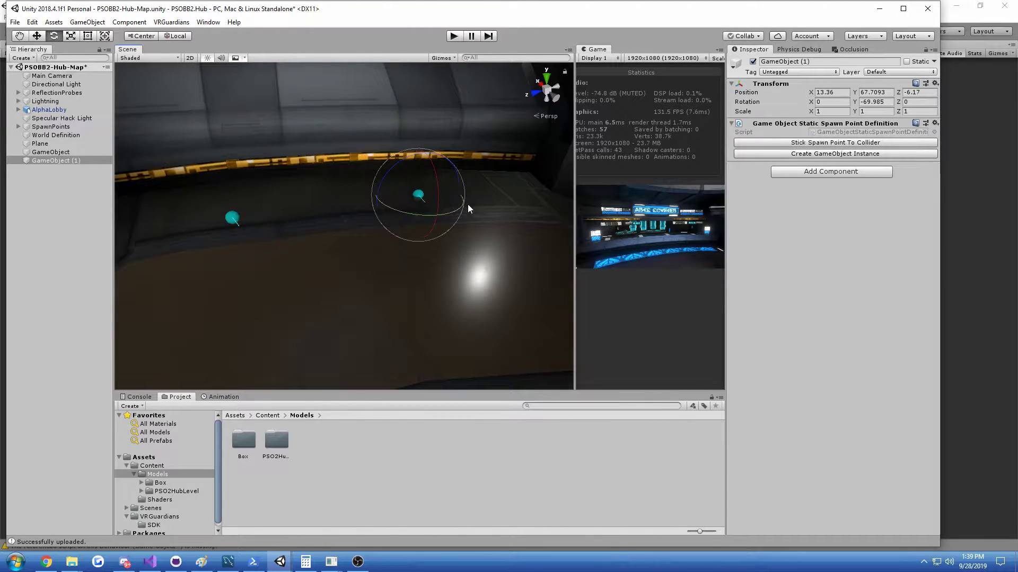
Create a GameObject instance for the first spawn point, set its Template Id to 2, and save the updates
{"action": "left_click", "coordinate": [45, 153]}
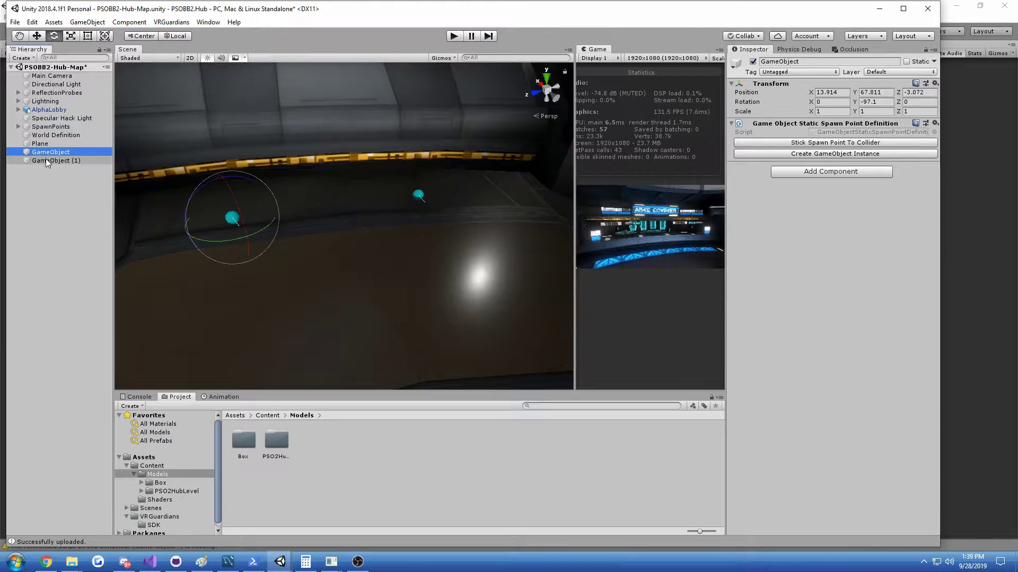
{"action": "left_click", "coordinate": [844, 155]}
{"action": "left_click", "coordinate": [819, 193]}
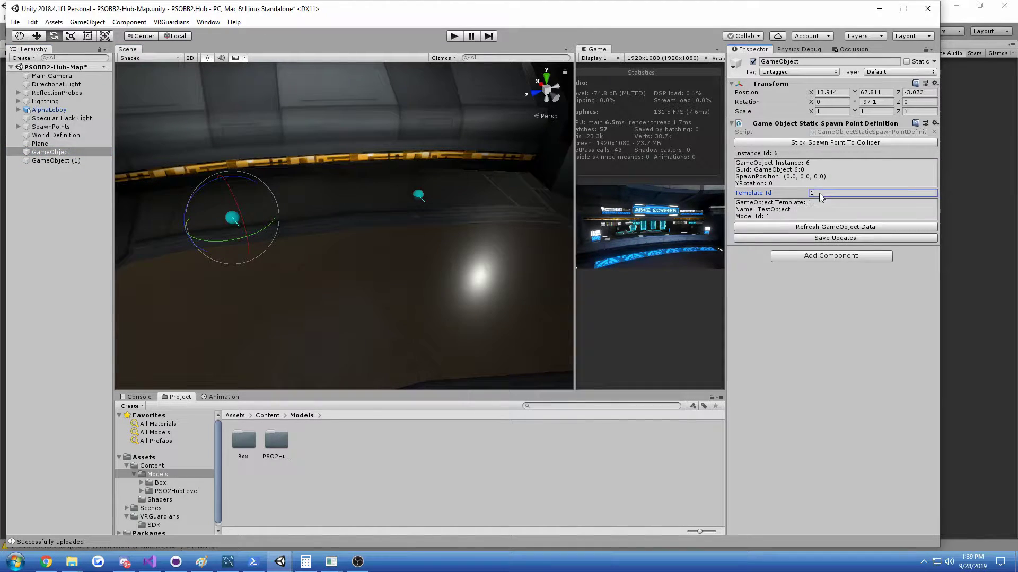
{"action": "left_click", "coordinate": [832, 238]}
Create a GameObject instance for the second spawn point, GameObject (1), with Template Id 2, and save the updates
{"action": "left_click", "coordinate": [62, 160]}
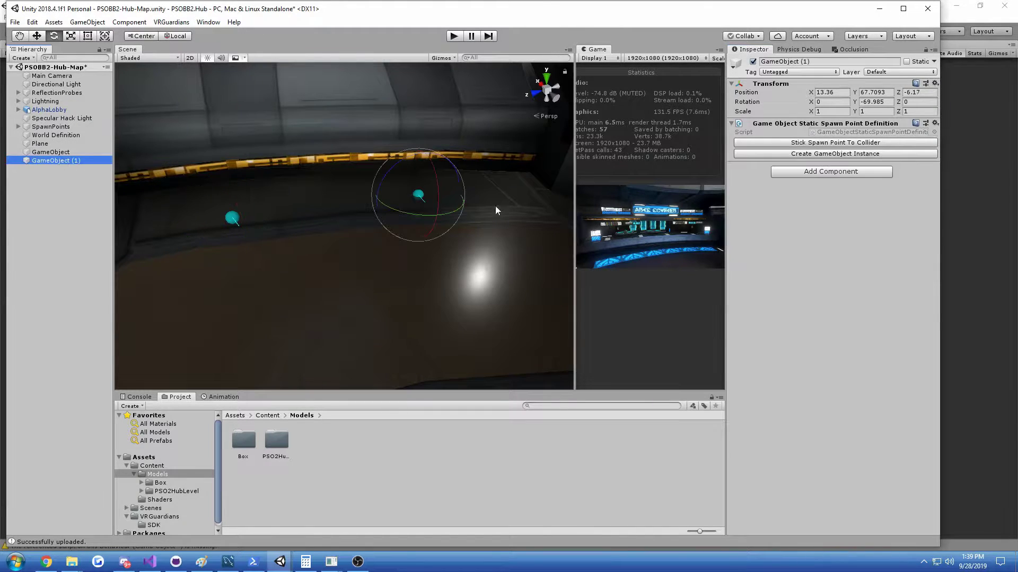
{"action": "left_click", "coordinate": [813, 152]}
{"action": "left_click", "coordinate": [825, 193]}
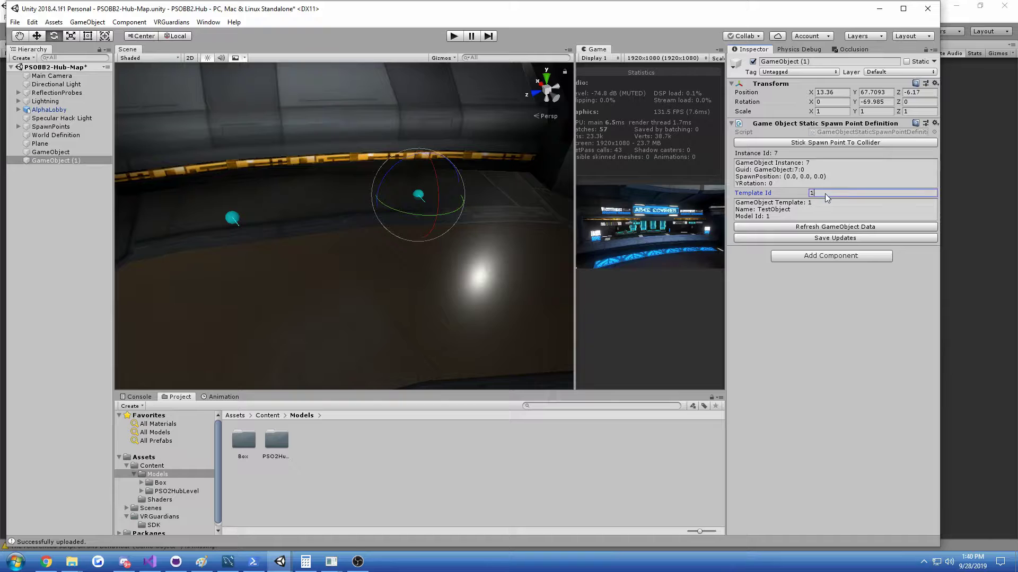
{"action": "type", "text": "2"}
{"action": "left_click", "coordinate": [833, 237]}
Duplicate GameObject (1) and move the copy in front of the orange-lit counter, at about X 6.22, Y 67.96, Z -11.77
{"action": "right_click_drag", "start_coordinate": [339, 180], "coordinate": [423, 152]}
{"action": "left_click", "coordinate": [63, 189]}
{"action": "left_click", "coordinate": [74, 161]}
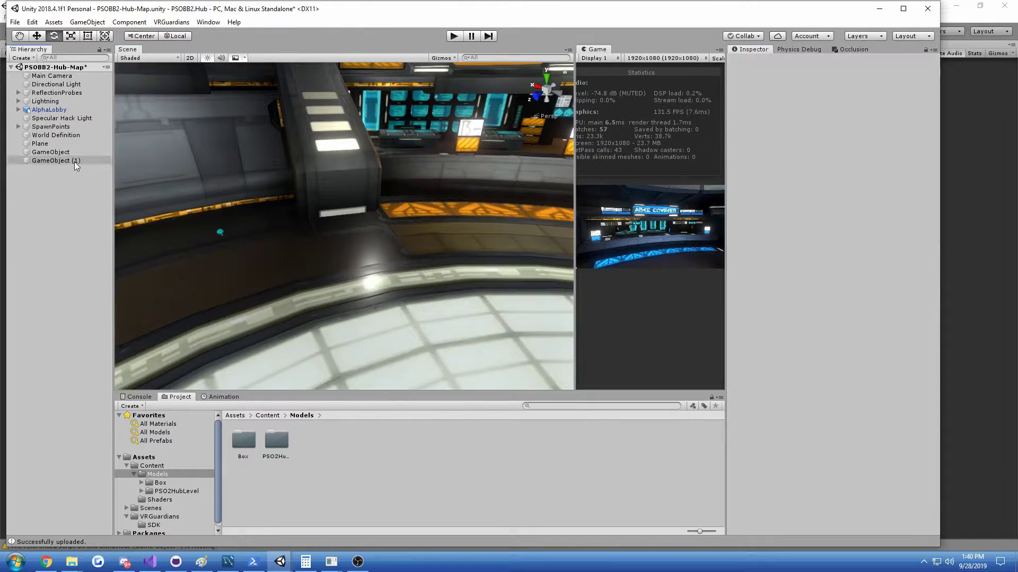
{"action": "key", "text": "ctrl+d"}
{"action": "key", "text": "w"}
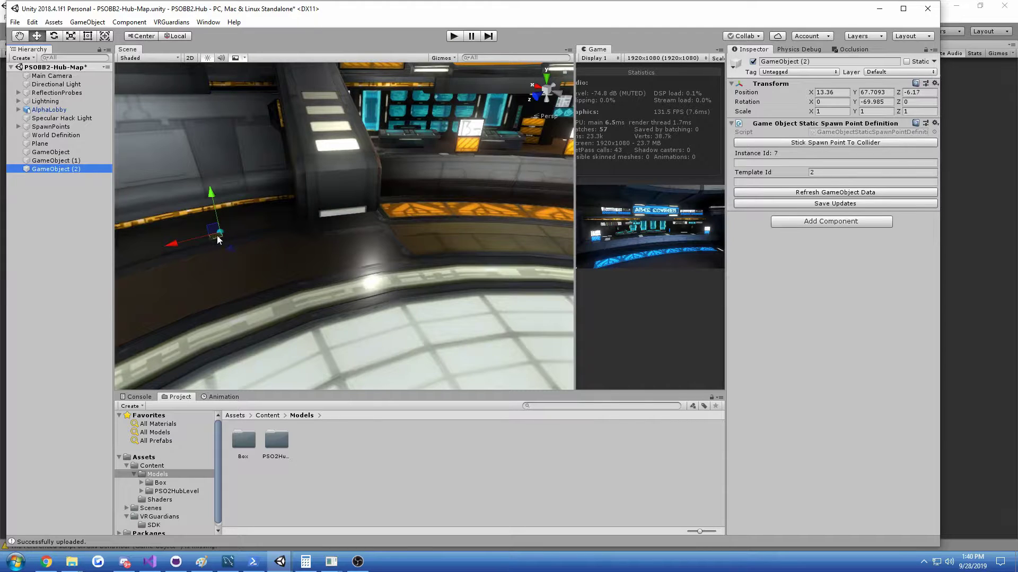
{"action": "left_click_drag", "start_coordinate": [221, 235], "coordinate": [498, 235]}
{"action": "right_click_drag", "start_coordinate": [498, 231], "coordinate": [520, 229]}
{"action": "left_click_drag", "start_coordinate": [450, 180], "coordinate": [453, 167]}
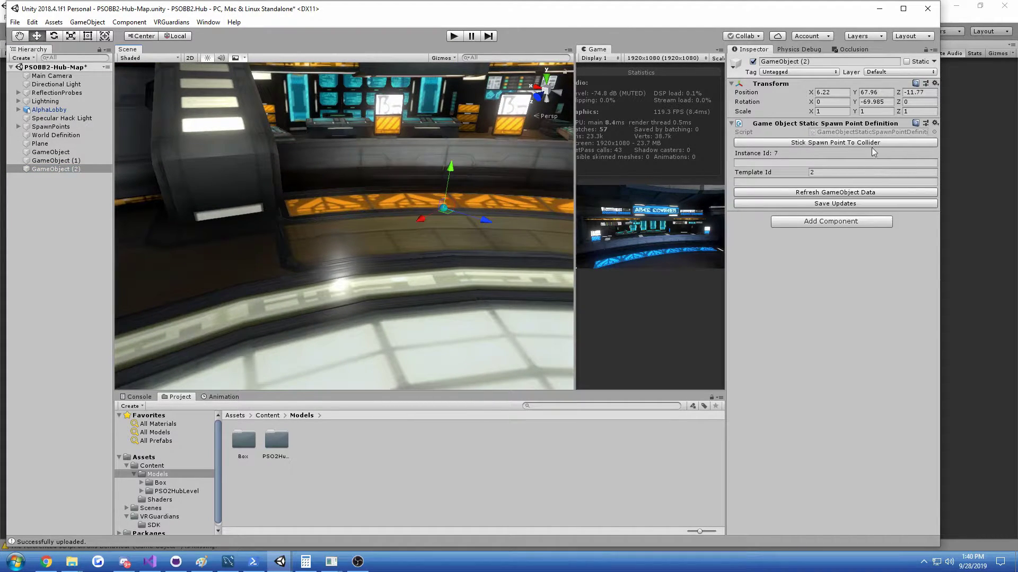
Replace the copy's spawn point component with Creature Static Spawn Point Definition and create a creature instance for it
{"action": "right_click", "coordinate": [839, 124]}
{"action": "left_click", "coordinate": [913, 170]}
{"action": "left_click", "coordinate": [821, 129]}
{"action": "type", "text": "c"}
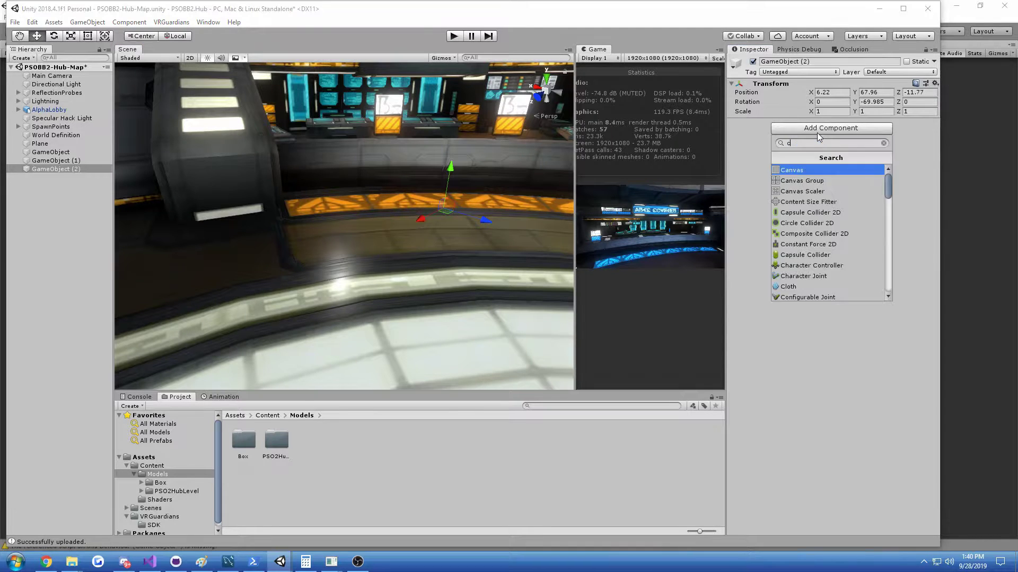
{"action": "type", "text": "reat"}
{"action": "key", "text": "Down"}
{"action": "key", "text": "Return"}
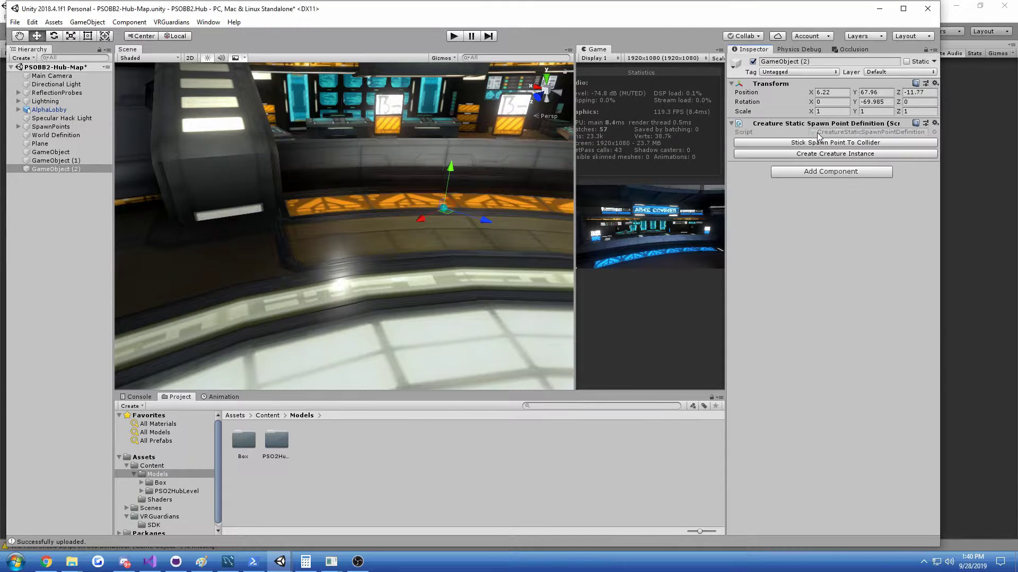
{"action": "right_click_drag", "start_coordinate": [491, 178], "coordinate": [546, 169]}
{"action": "left_click", "coordinate": [826, 158]}
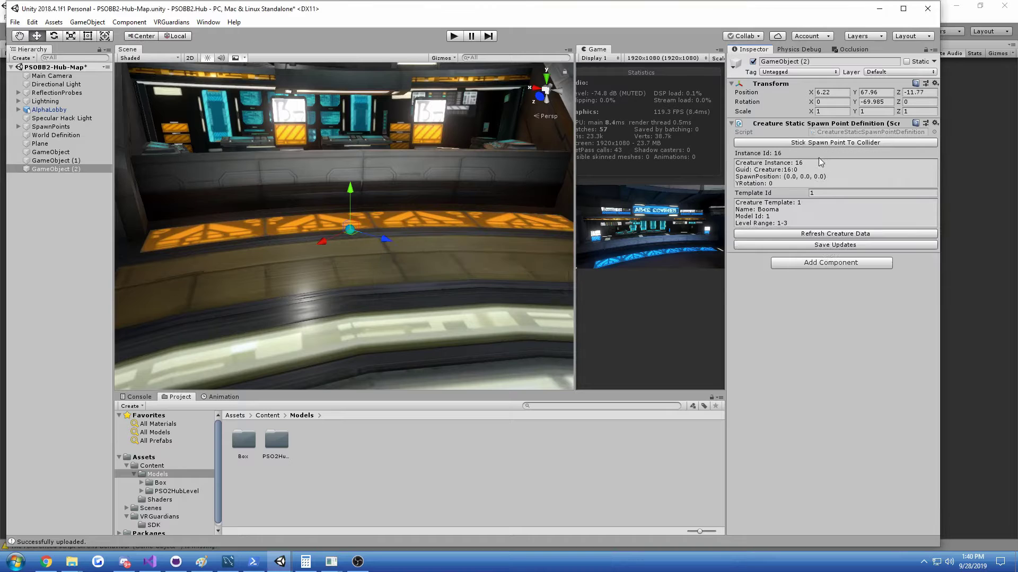
Move the creature spawn point behind the counter and raise it above the floor, to about X 9.12, Y 68.345, Z -17.43
{"action": "right_click_drag", "start_coordinate": [466, 202], "coordinate": [327, 232]}
{"action": "left_click_drag", "start_coordinate": [317, 233], "coordinate": [395, 150]}
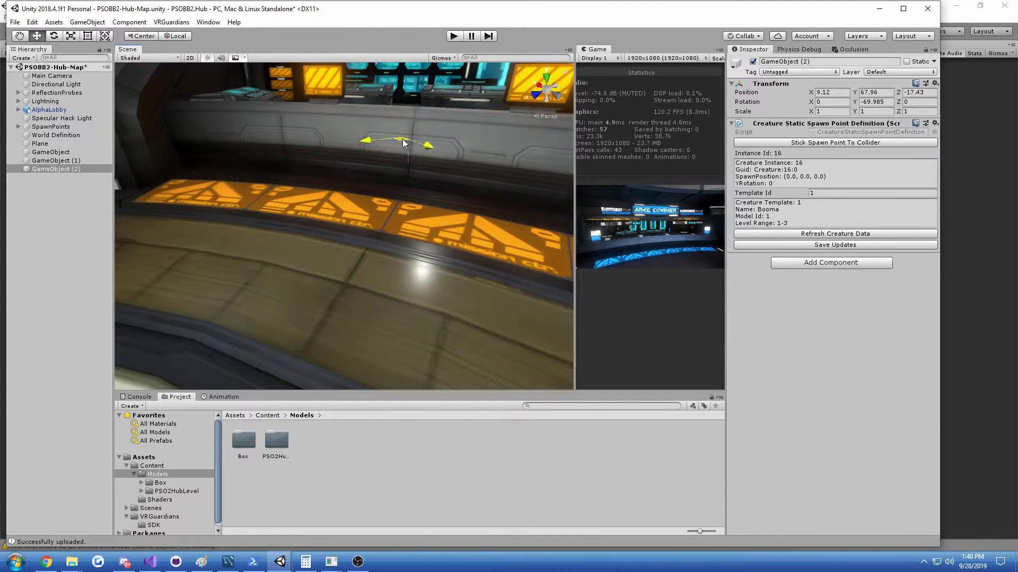
{"action": "right_click_drag", "start_coordinate": [395, 150], "coordinate": [523, 189]}
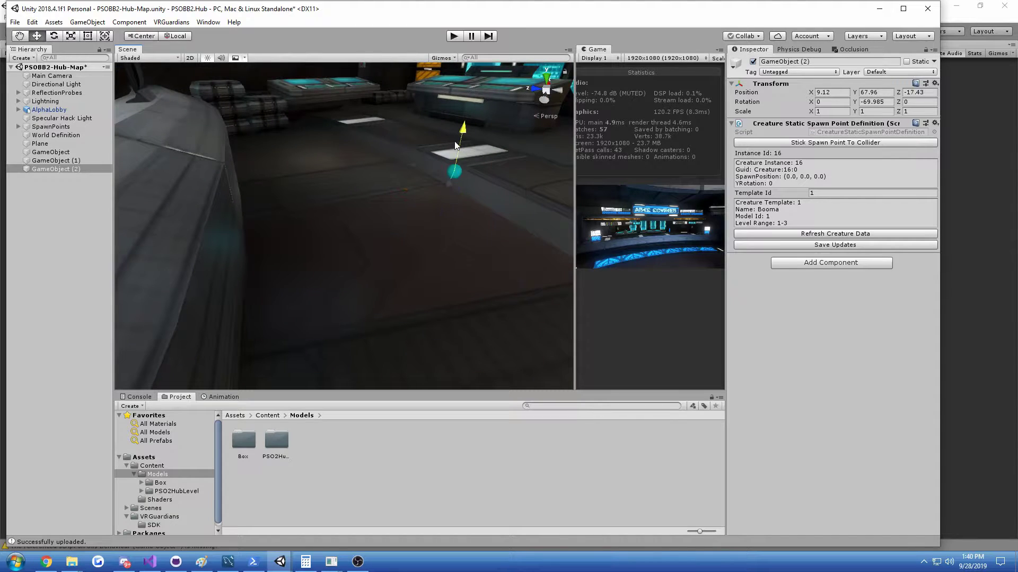
{"action": "left_click_drag", "start_coordinate": [454, 145], "coordinate": [455, 141]}
{"action": "right_click_drag", "start_coordinate": [455, 141], "coordinate": [444, 190]}
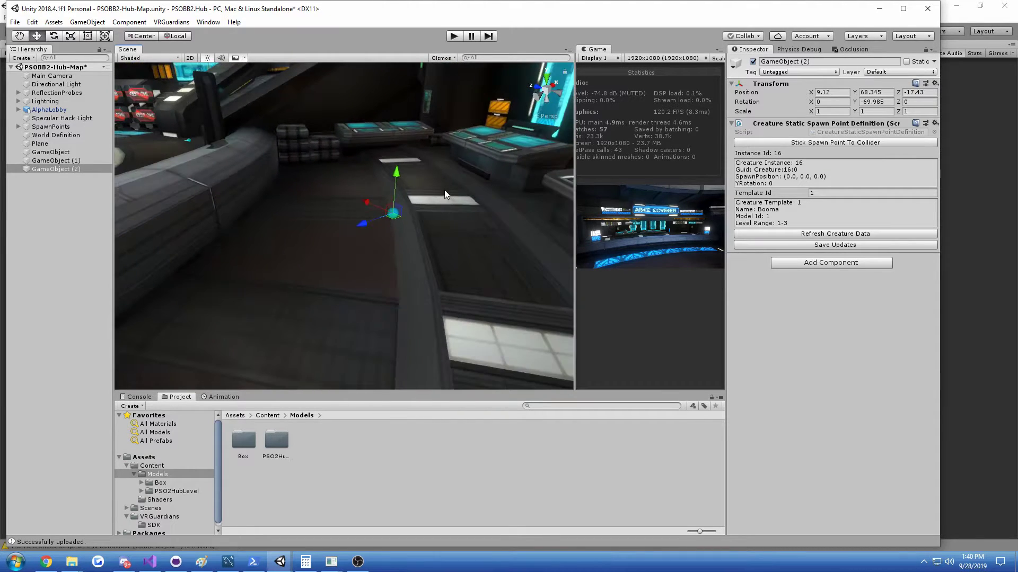
Shift the creature spawn point to about X 7.24, Z -16.28, rotate it to about -17.3 on Y, and save the updates
{"action": "left_click_drag", "start_coordinate": [392, 222], "coordinate": [203, 224]}
{"action": "key", "text": "e"}
{"action": "key", "text": "w"}
{"action": "left_click_drag", "start_coordinate": [286, 224], "coordinate": [268, 246]}
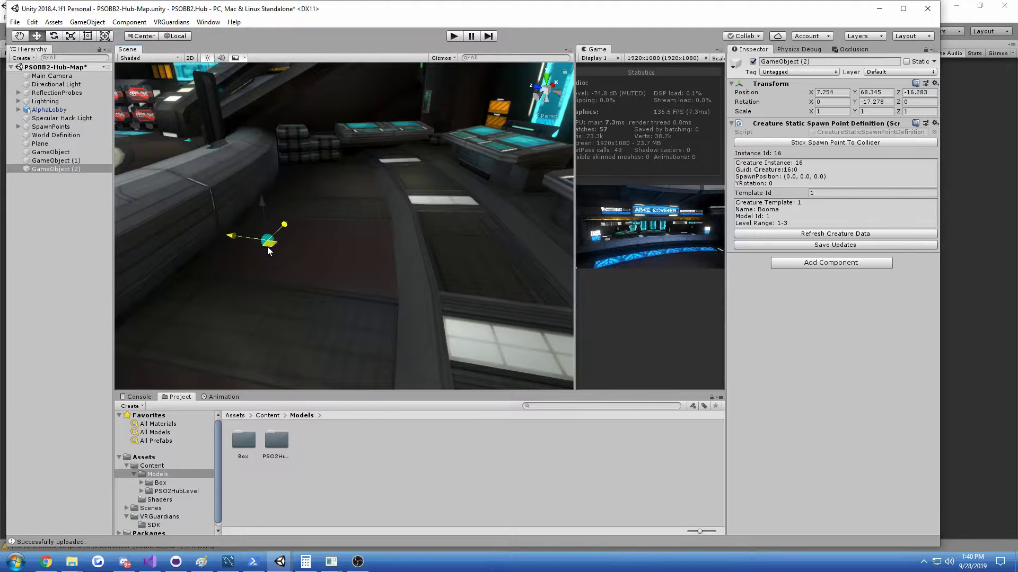
{"action": "right_click_drag", "start_coordinate": [267, 246], "coordinate": [681, 200]}
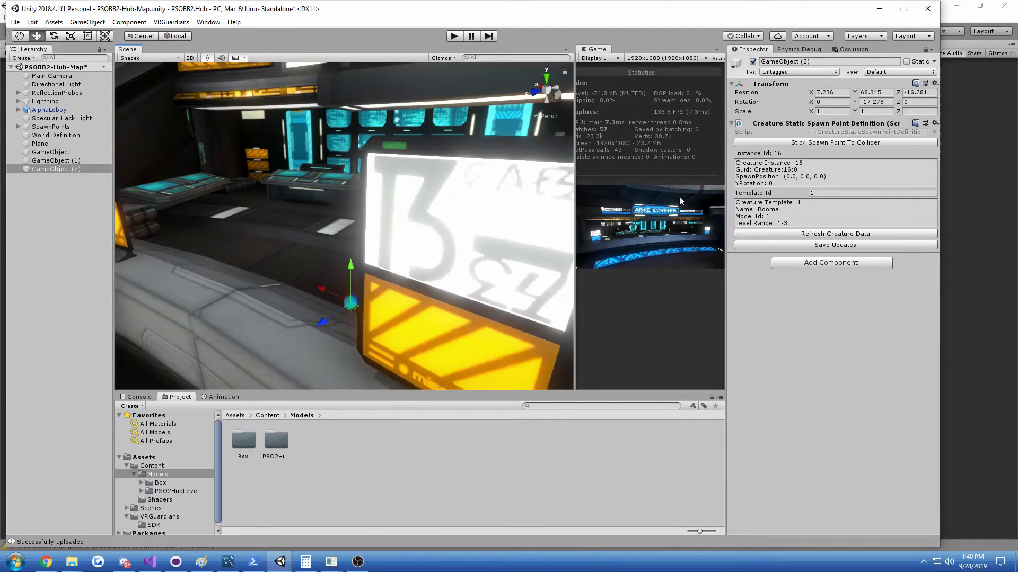
{"action": "left_click", "coordinate": [852, 248]}
Select the first spawn point, GameObject, by the wall and save its instance updates again
{"action": "right_click_drag", "start_coordinate": [552, 214], "coordinate": [138, 175]}
{"action": "left_click", "coordinate": [95, 162]}
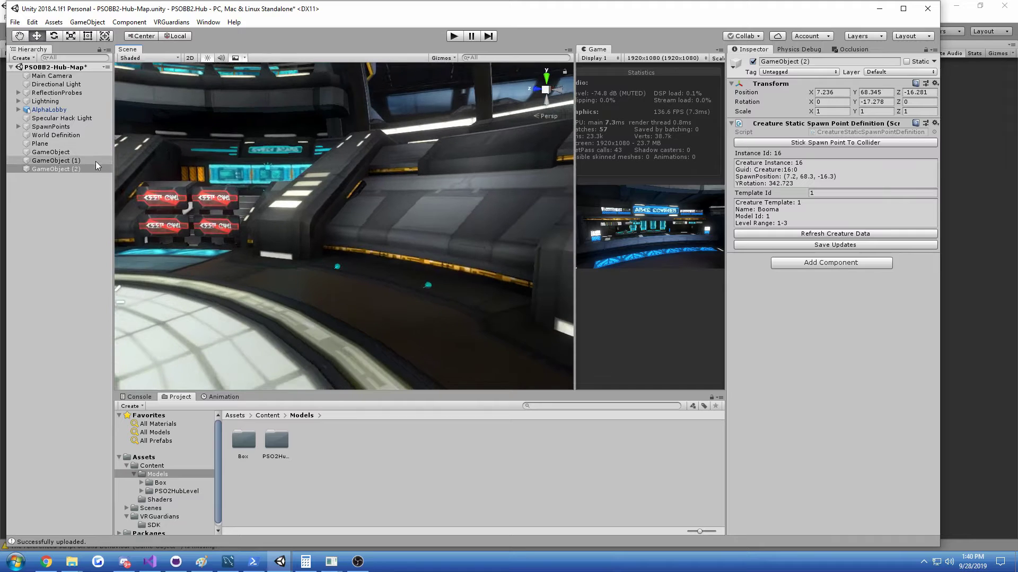
{"action": "left_click", "coordinate": [104, 152]}
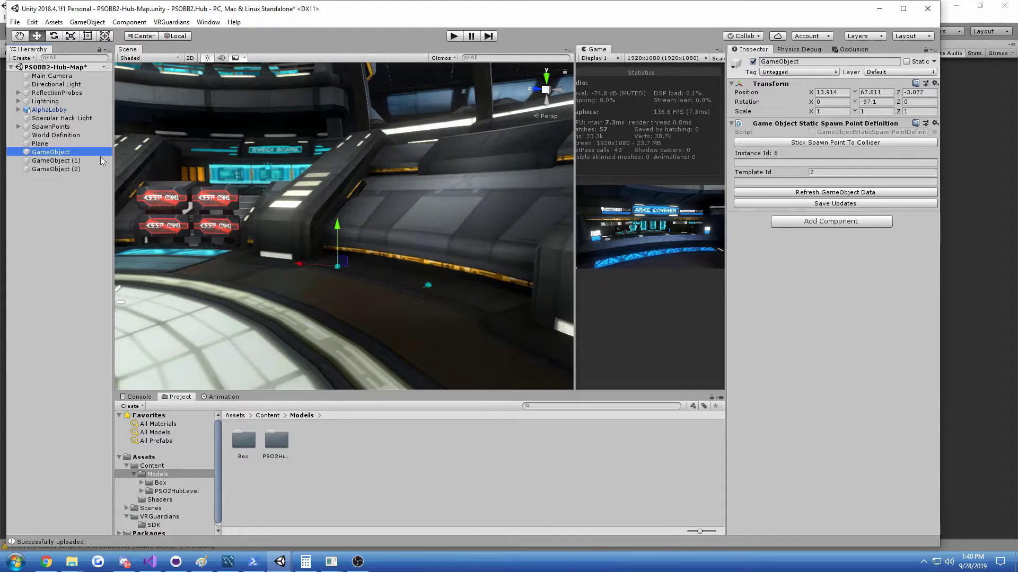
{"action": "left_click", "coordinate": [796, 205]}
{"action": "right_click_drag", "start_coordinate": [389, 228], "coordinate": [474, 302]}
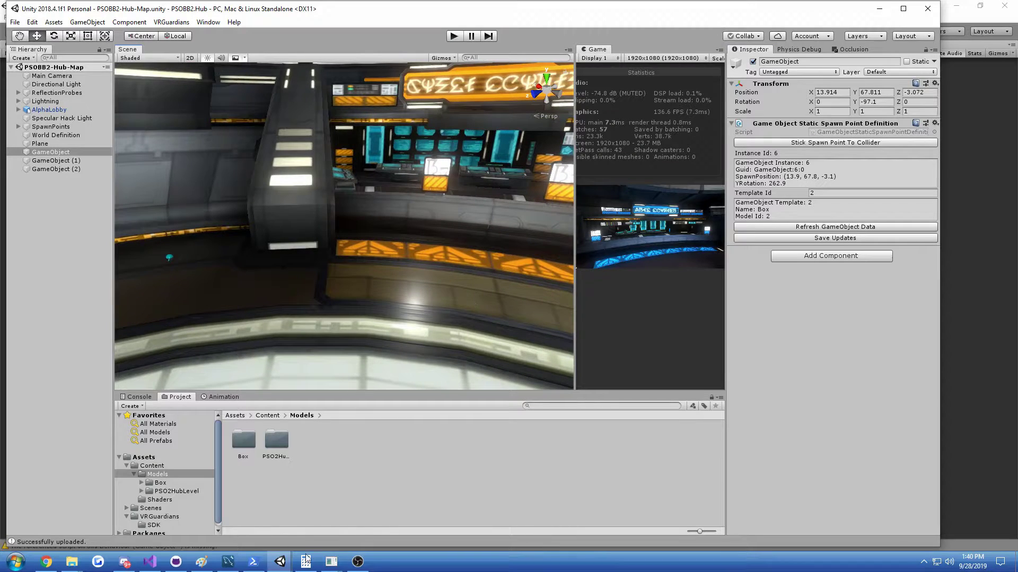
Switch to the ZoneServerTest folder in File Explorer, launch Guardians.ZoneServer, and clear the folder window away from its console
{"action": "mouse_move", "coordinate": [71, 560]}
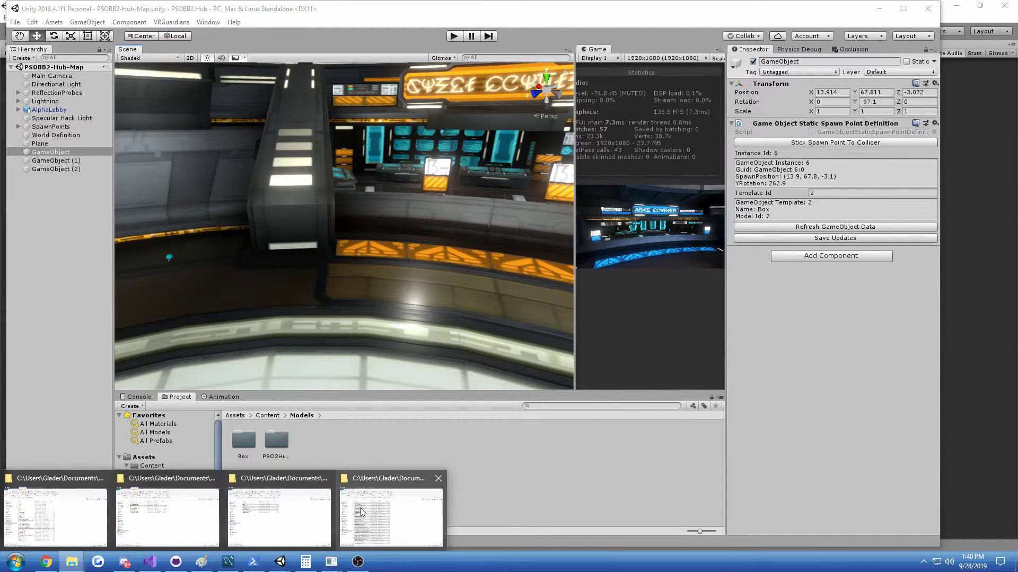
{"action": "left_click", "coordinate": [189, 522]}
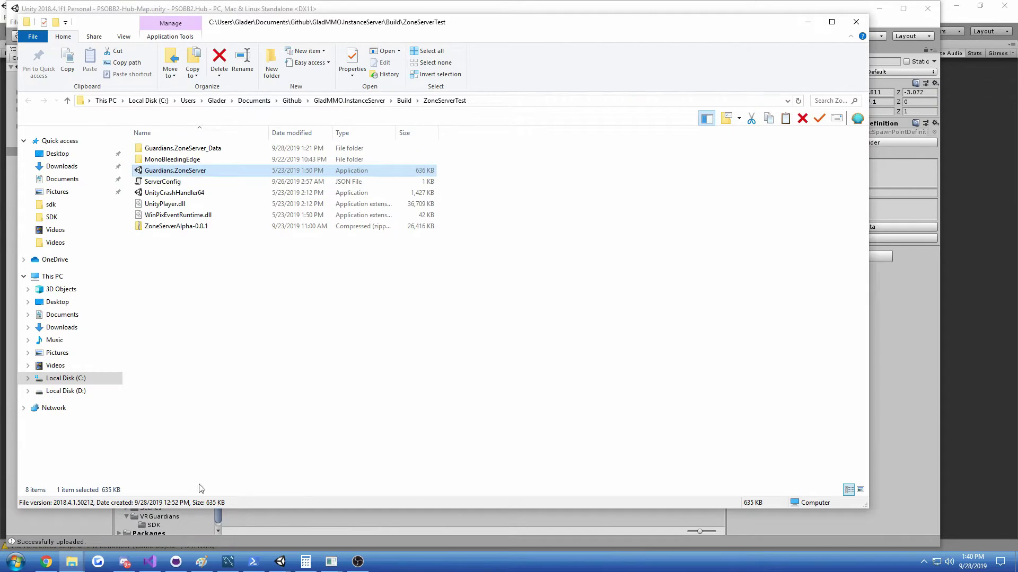
{"action": "double_click", "coordinate": [203, 171]}
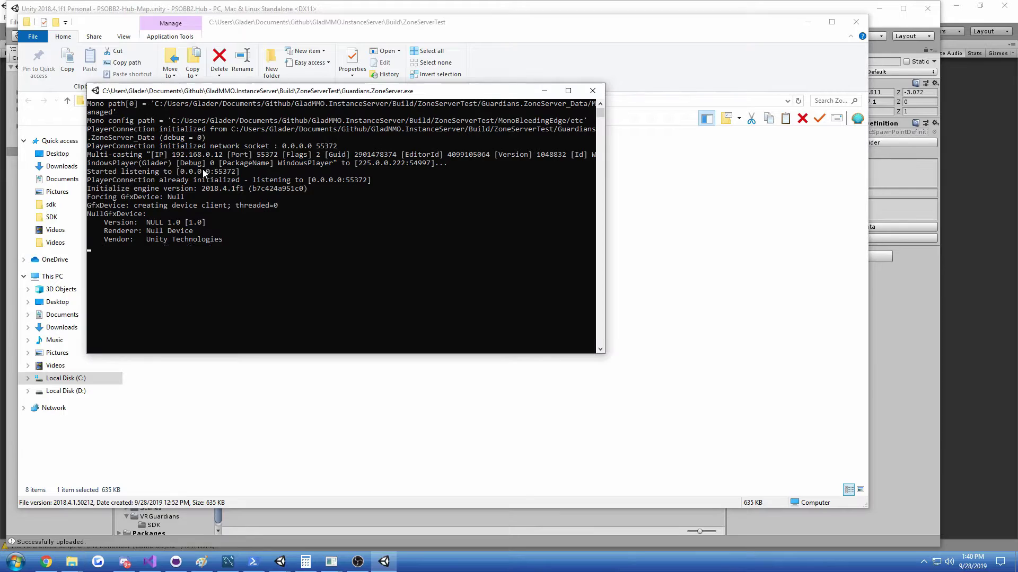
{"action": "left_click", "coordinate": [808, 23]}
{"action": "left_click_drag", "start_coordinate": [441, 92], "coordinate": [425, 72]}
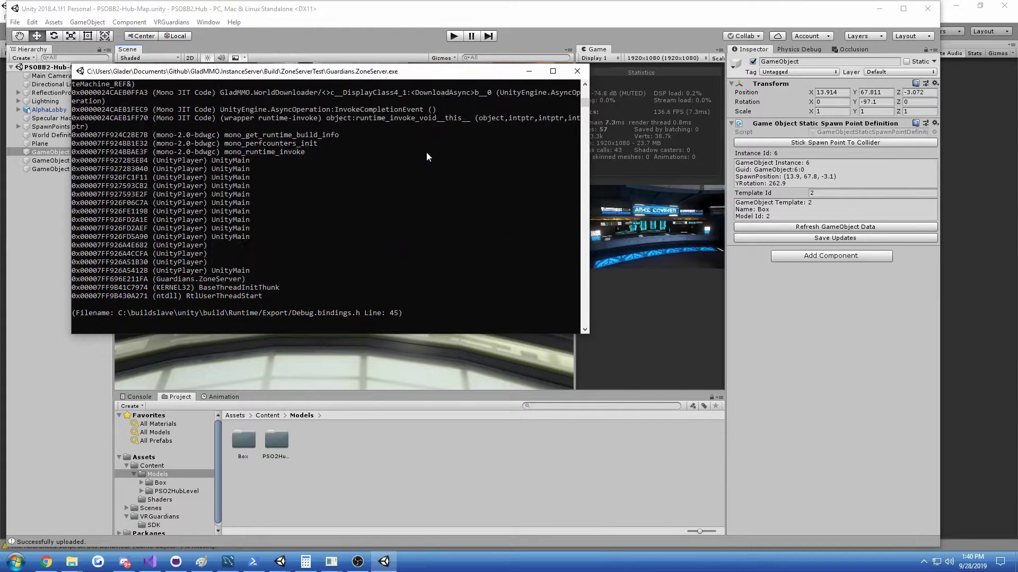
{"action": "left_click", "coordinate": [365, 194]}
Switch to the GladMMO.Client Unity window, select the Level 60 Warlock character, and enter the world
{"action": "left_click", "coordinate": [982, 218]}
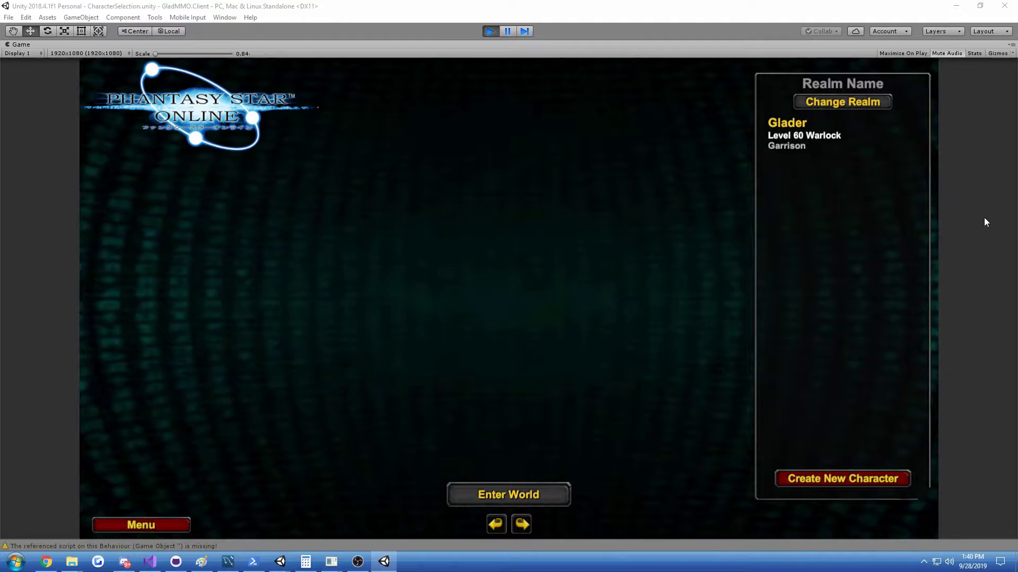
{"action": "left_click", "coordinate": [830, 142]}
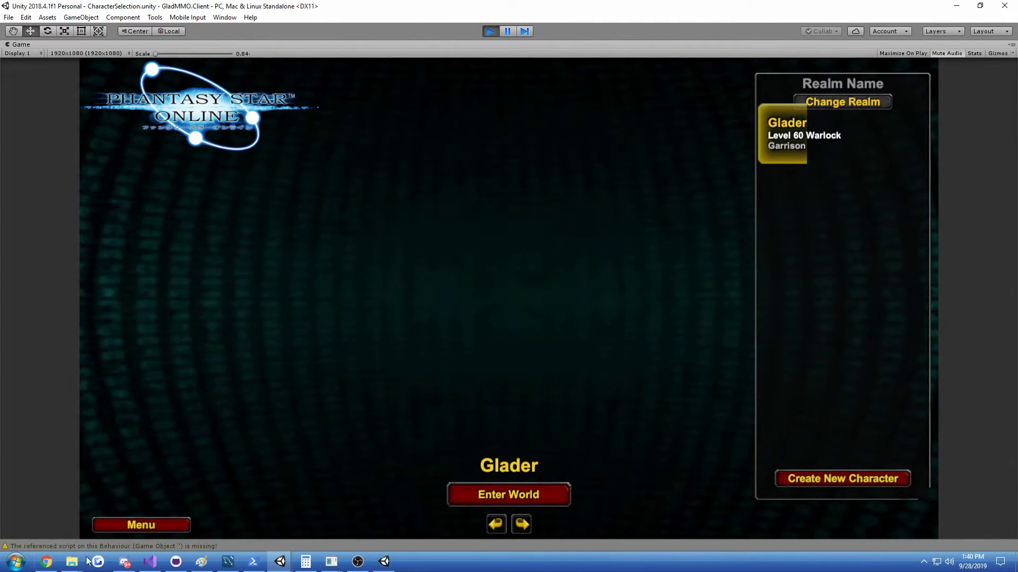
{"action": "left_click", "coordinate": [500, 504]}
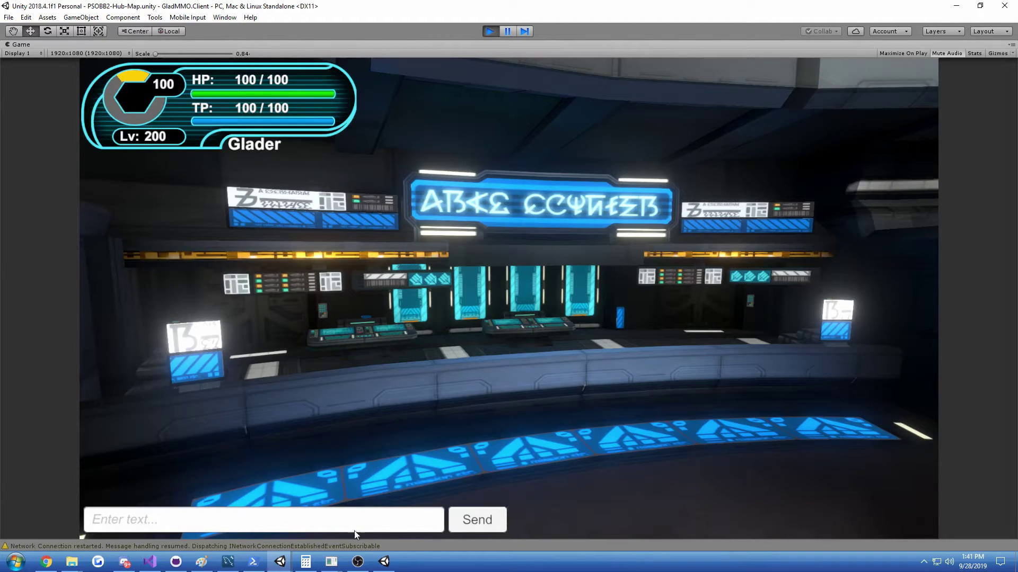
Switch to MySQL Workbench, query the rows of the claimed_sessions table, and return to the running Unity client
{"action": "left_click", "coordinate": [228, 561]}
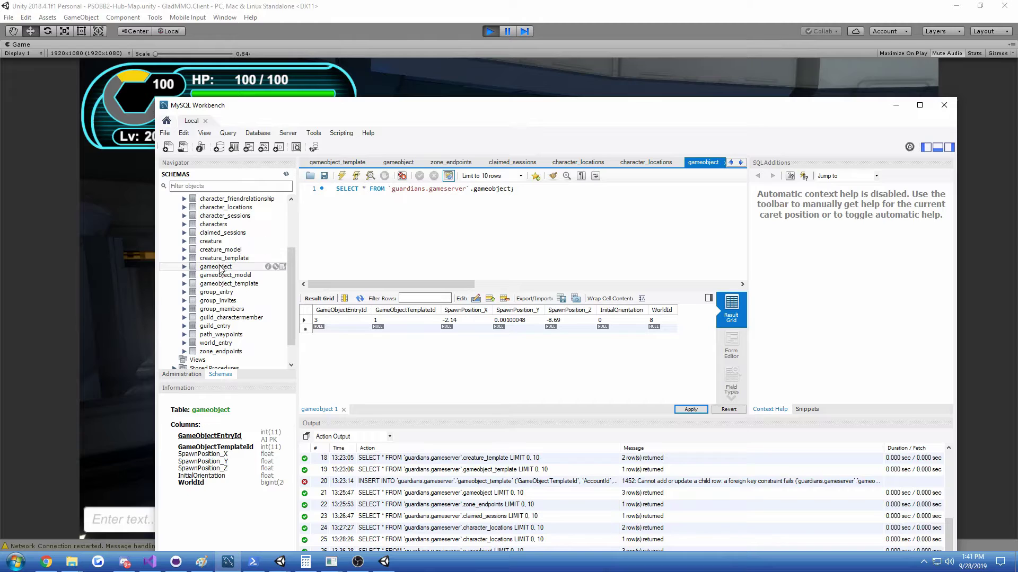
{"action": "left_click", "coordinate": [282, 232]}
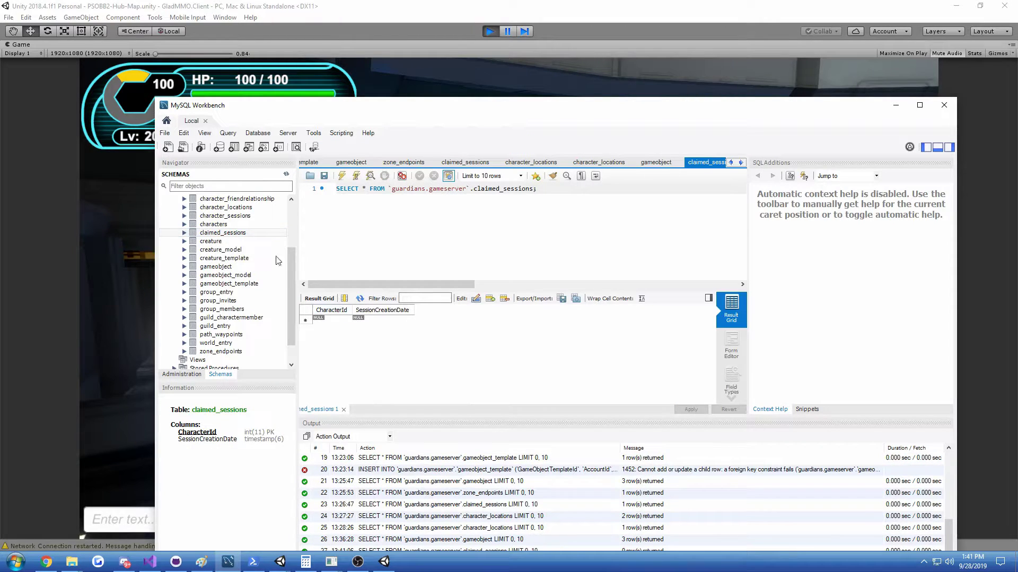
{"action": "right_click", "coordinate": [236, 234]}
{"action": "left_click", "coordinate": [254, 241]}
{"action": "left_click", "coordinate": [78, 409]}
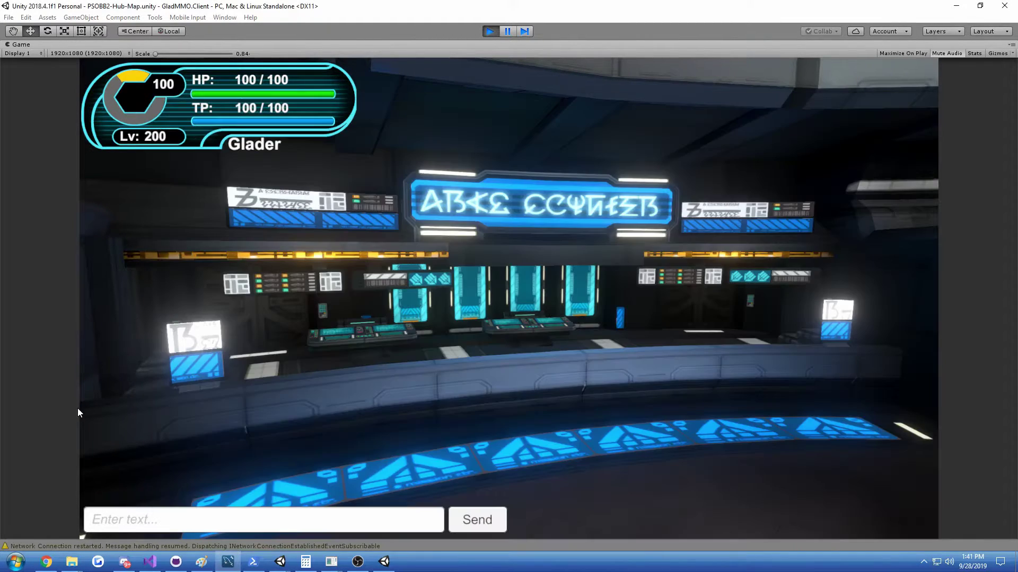
Open the Unity Console, review the connection log messages, and select the latest "Network Connection restarted" warning
{"action": "left_click", "coordinate": [328, 544]}
{"action": "scroll", "coordinate": [329, 434], "scroll_direction": "up", "scroll_amount": 4}
{"action": "scroll", "coordinate": [328, 434], "scroll_direction": "down", "scroll_amount": 1}
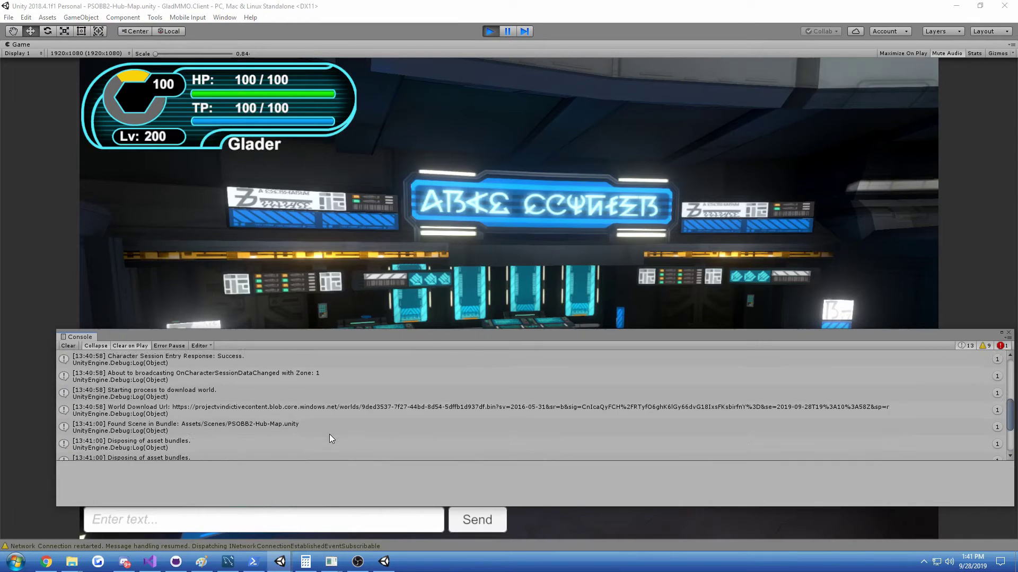
{"action": "scroll", "coordinate": [329, 435], "scroll_direction": "up", "scroll_amount": 5}
{"action": "scroll", "coordinate": [260, 395], "scroll_direction": "down", "scroll_amount": 10}
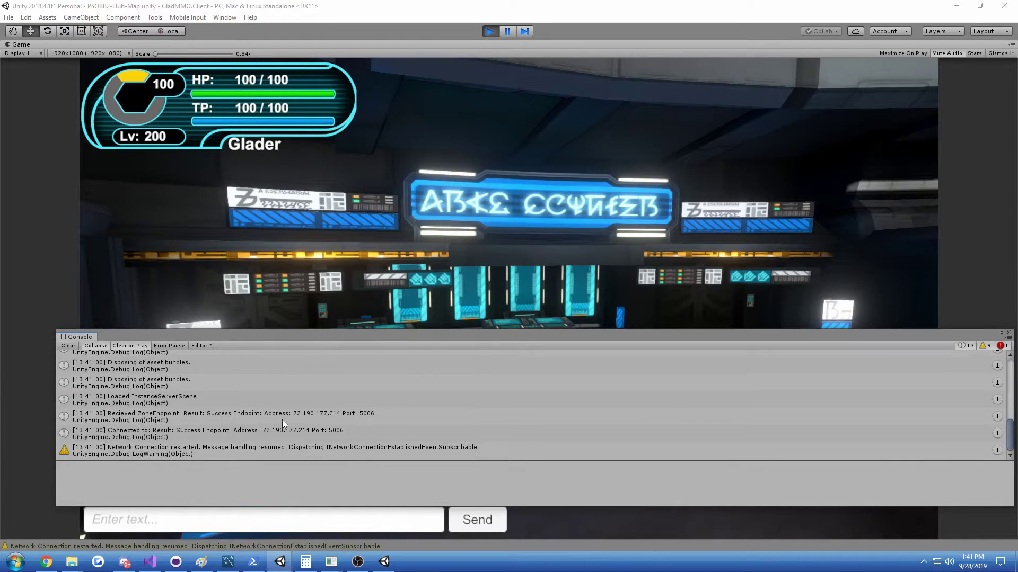
{"action": "left_click", "coordinate": [311, 453]}
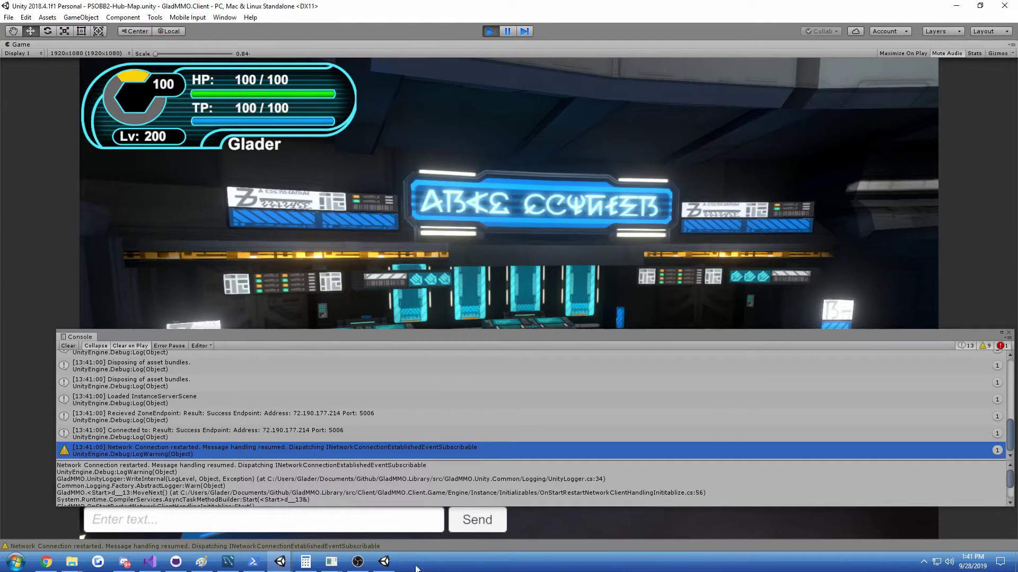
Check the Guardians.ZoneServer console output, clear the Unity Console log, and move the Console window off the game view
{"action": "left_click", "coordinate": [384, 562]}
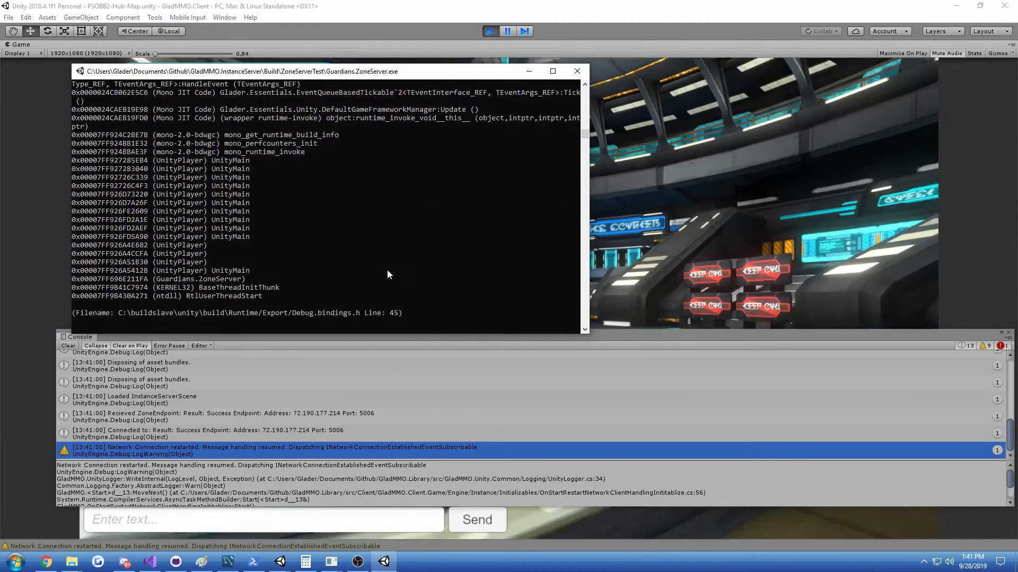
{"action": "left_click", "coordinate": [68, 345]}
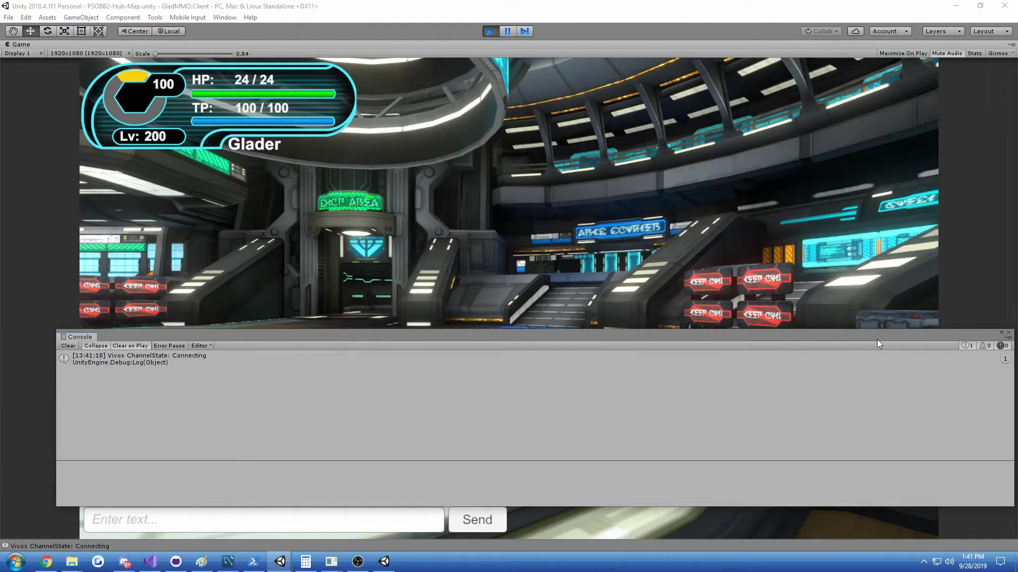
{"action": "left_click_drag", "start_coordinate": [717, 335], "coordinate": [948, 551]}
{"action": "left_click", "coordinate": [934, 333]}
Walk the character up to the two spawned crates by the wall and examine them from several sides
{"action": "key", "text": "w"}
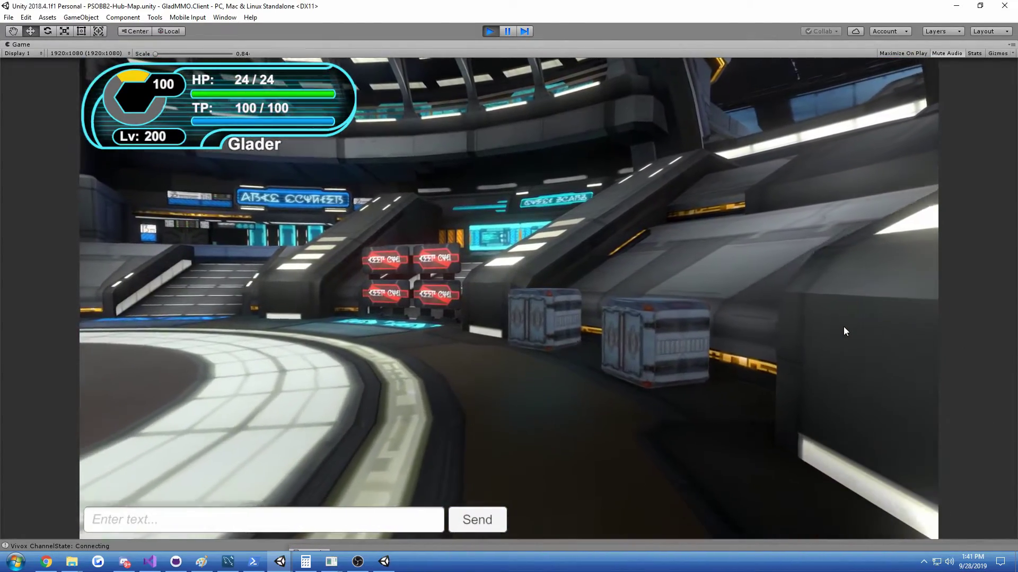
{"action": "key", "text": "w"}
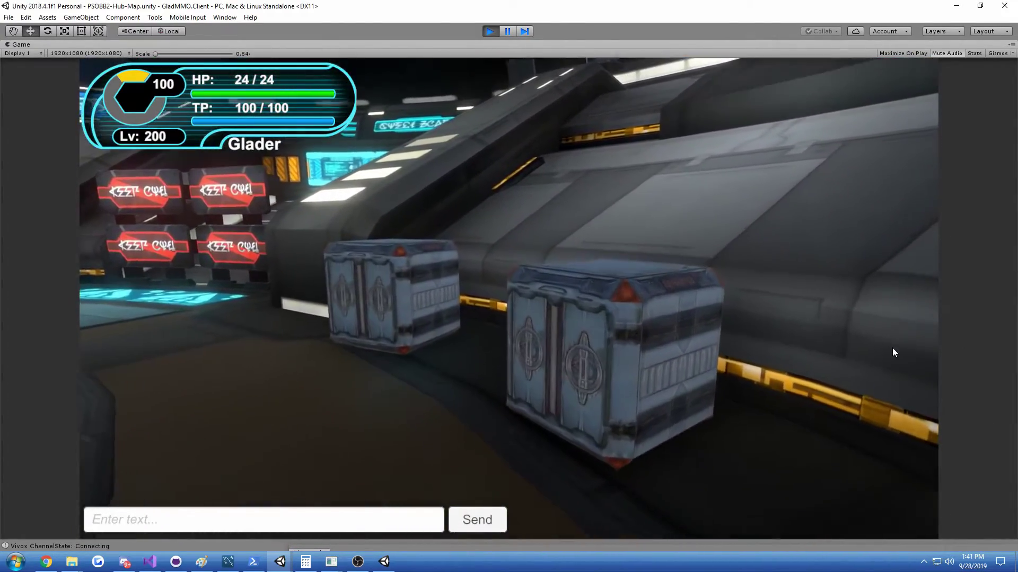
{"action": "key", "text": "w"}
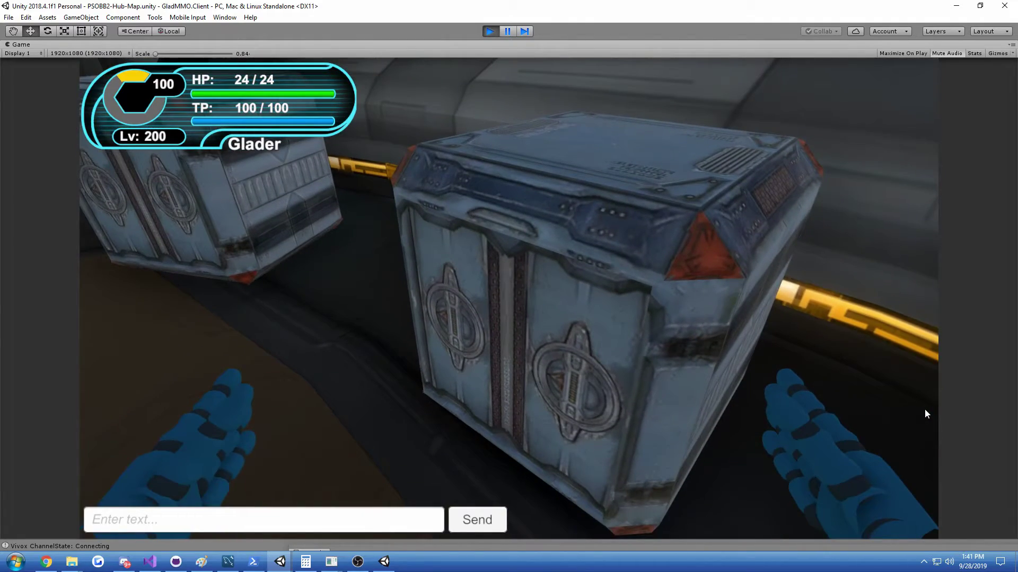
{"action": "key", "text": "a"}
{"action": "key", "text": "w"}
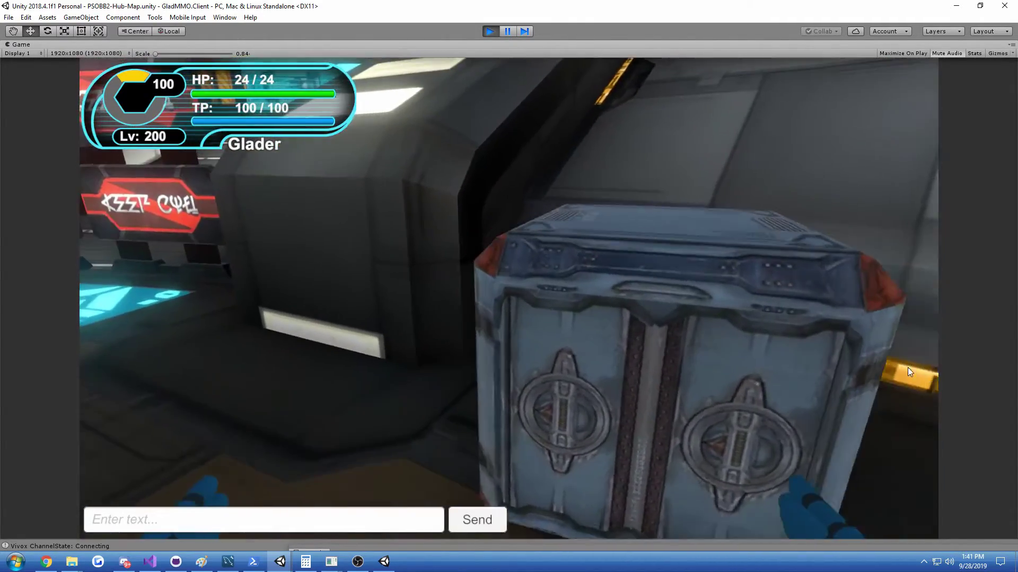
{"action": "key", "text": "s"}
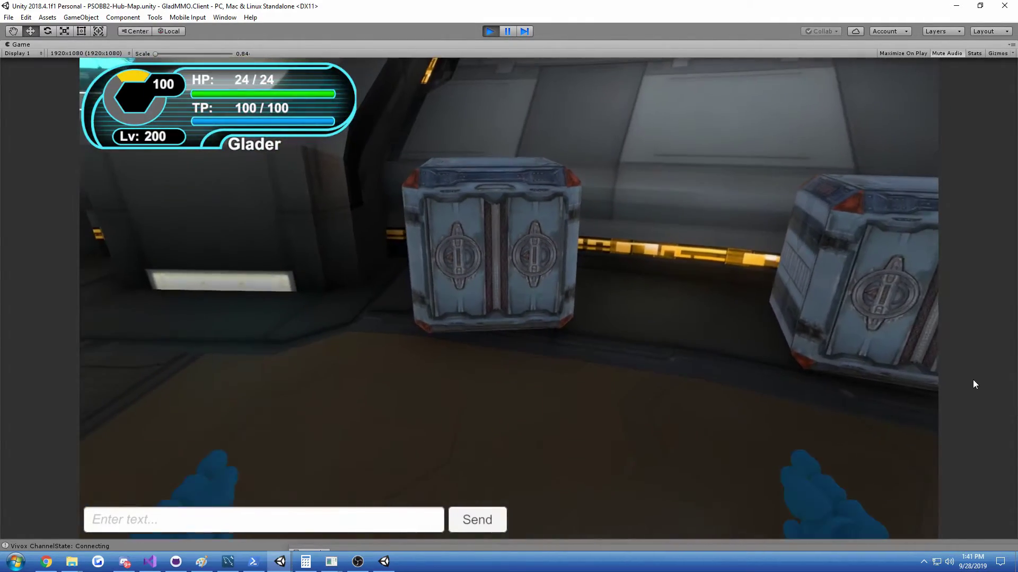
Walk to the orange mission counter and examine the spawned creature standing behind it
{"action": "key", "text": "w"}
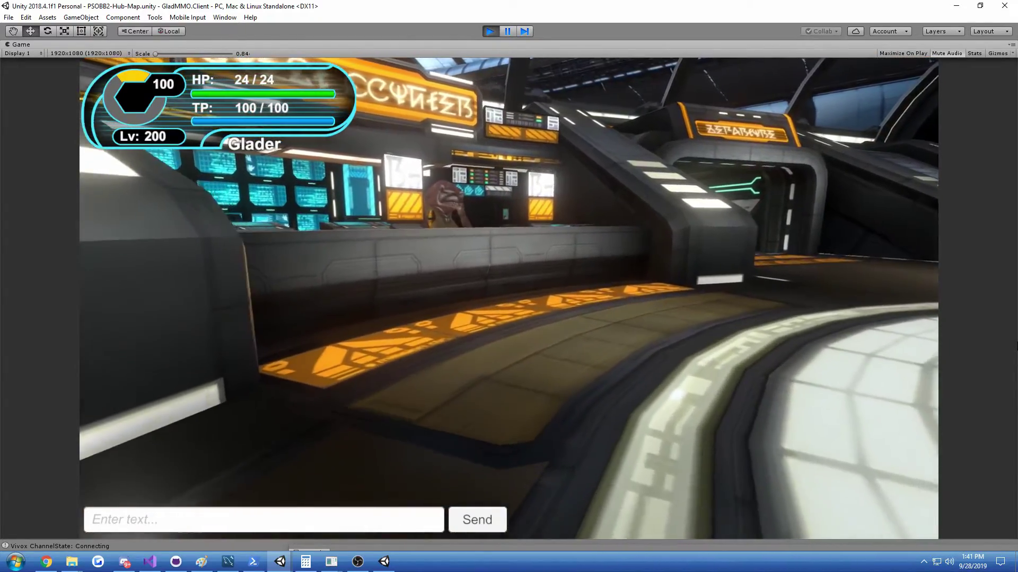
{"action": "key", "text": "w"}
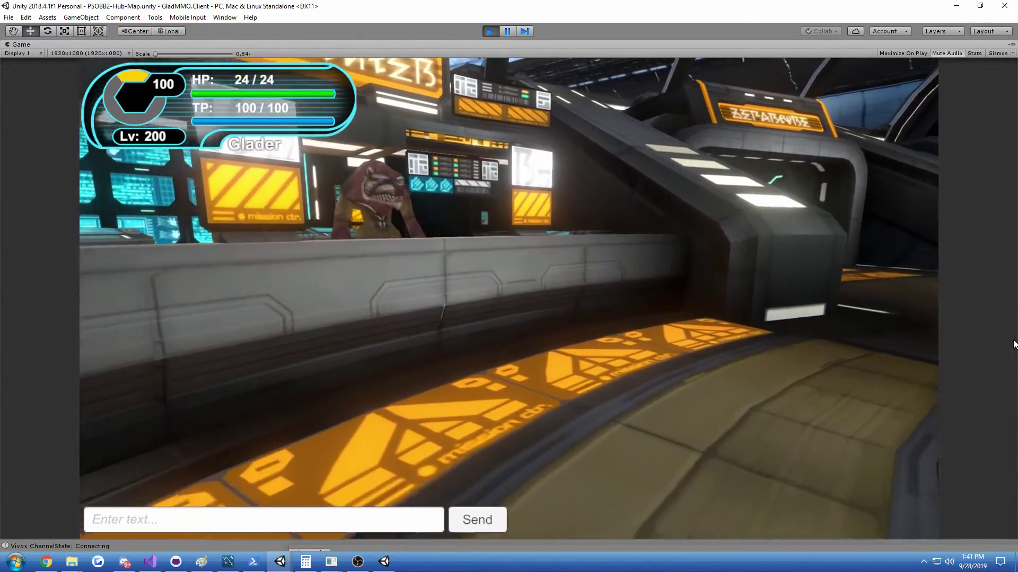
{"action": "key", "text": "w"}
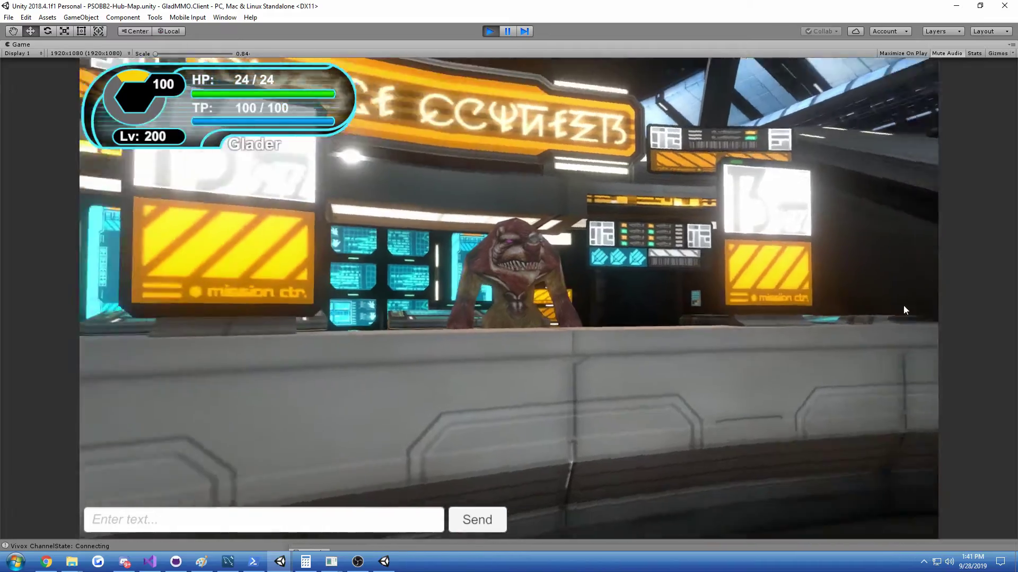
{"action": "key", "text": "d"}
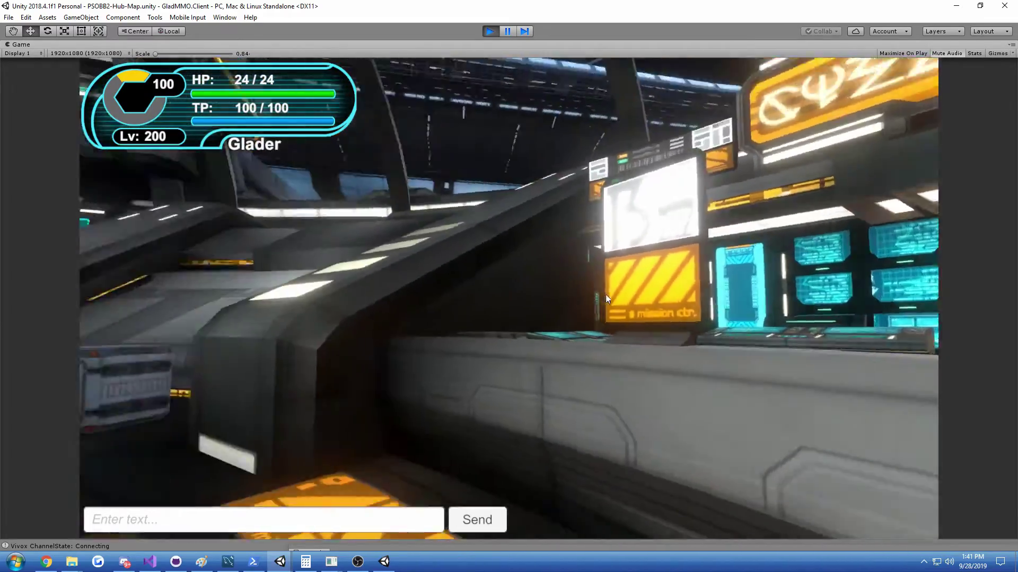
{"action": "key", "text": "w"}
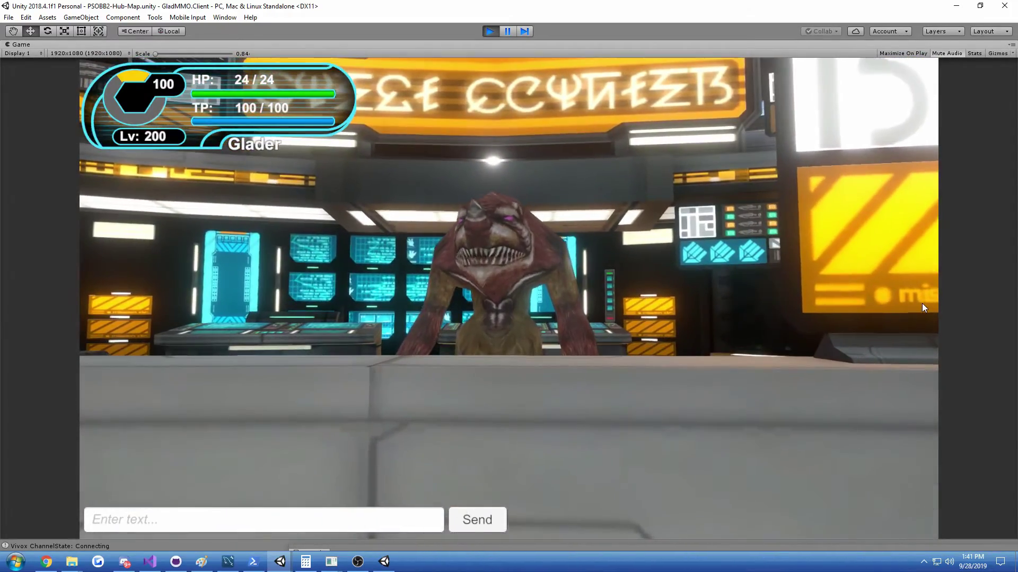
Turn the character's view around the hub to examine the crates' placement relative to the mission counter and central floor
{"action": "right_click_drag", "start_coordinate": [922, 303], "coordinate": [449, 323]}
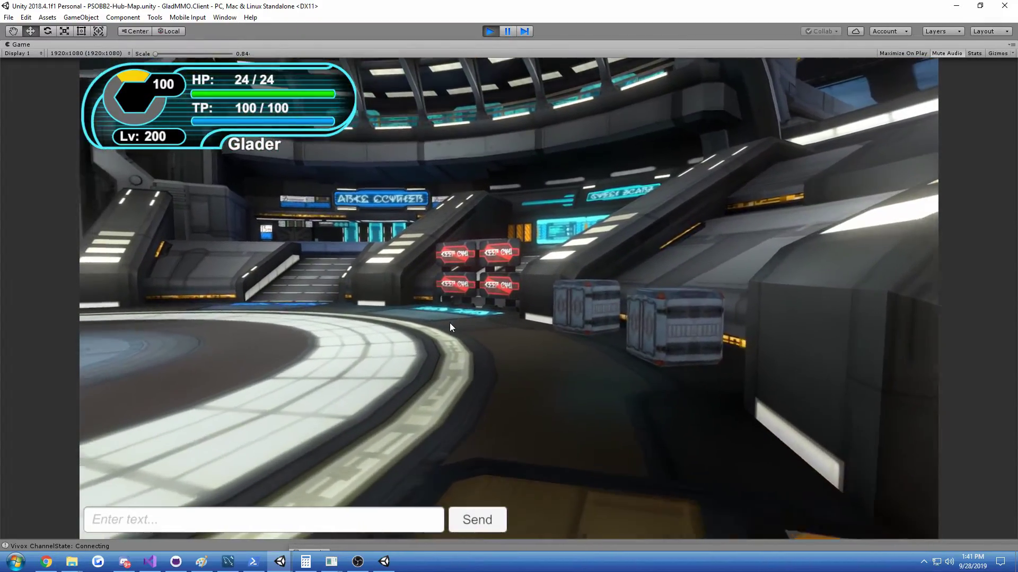
{"action": "key", "text": "w"}
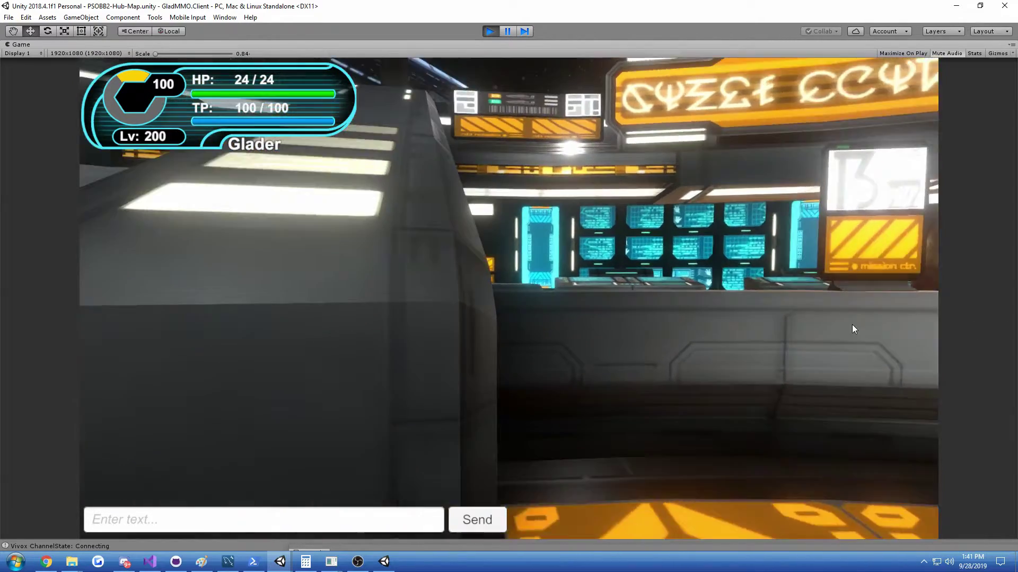
{"action": "right_click_drag", "start_coordinate": [854, 329], "coordinate": [595, 334]}
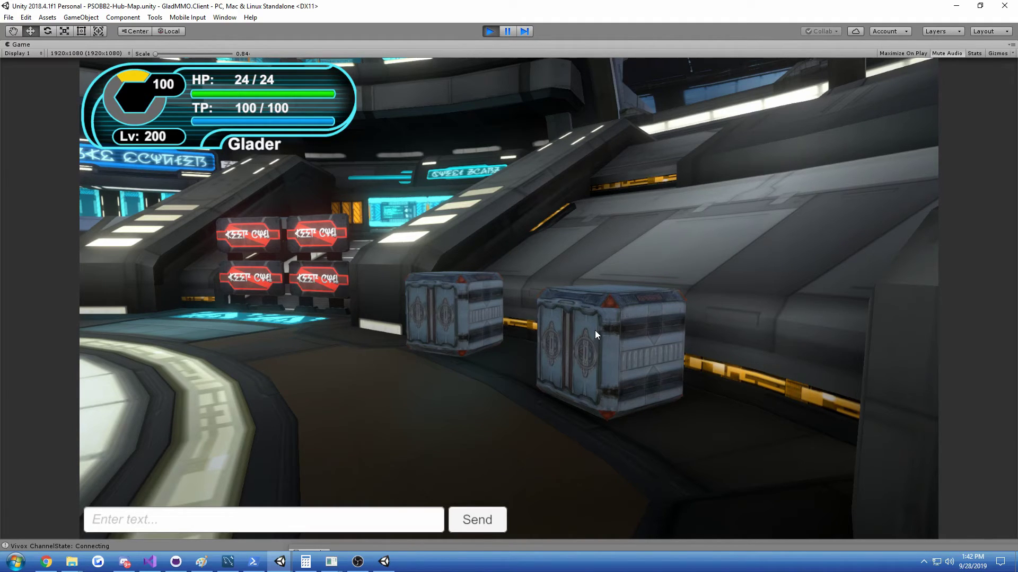
{"action": "right_click_drag", "start_coordinate": [595, 329], "coordinate": [395, 345]}
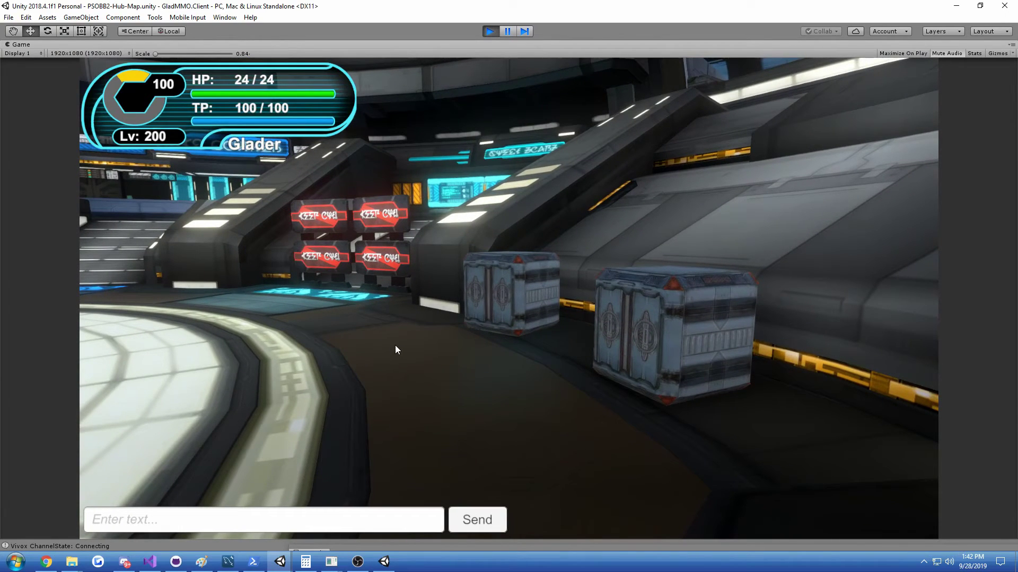
{"action": "right_click_drag", "start_coordinate": [395, 345], "coordinate": [515, 339]}
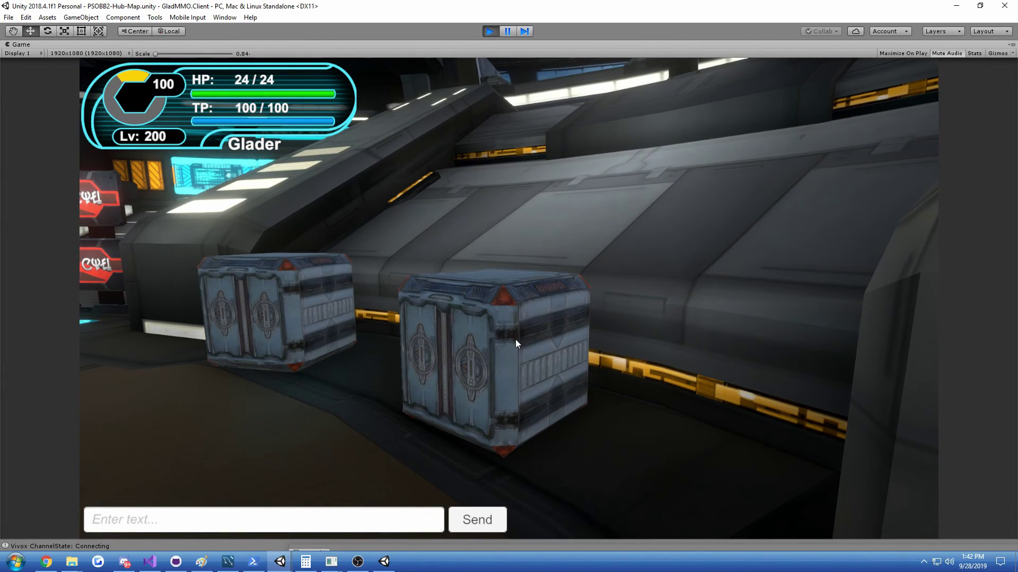
{"action": "right_click_drag", "start_coordinate": [515, 339], "coordinate": [268, 330]}
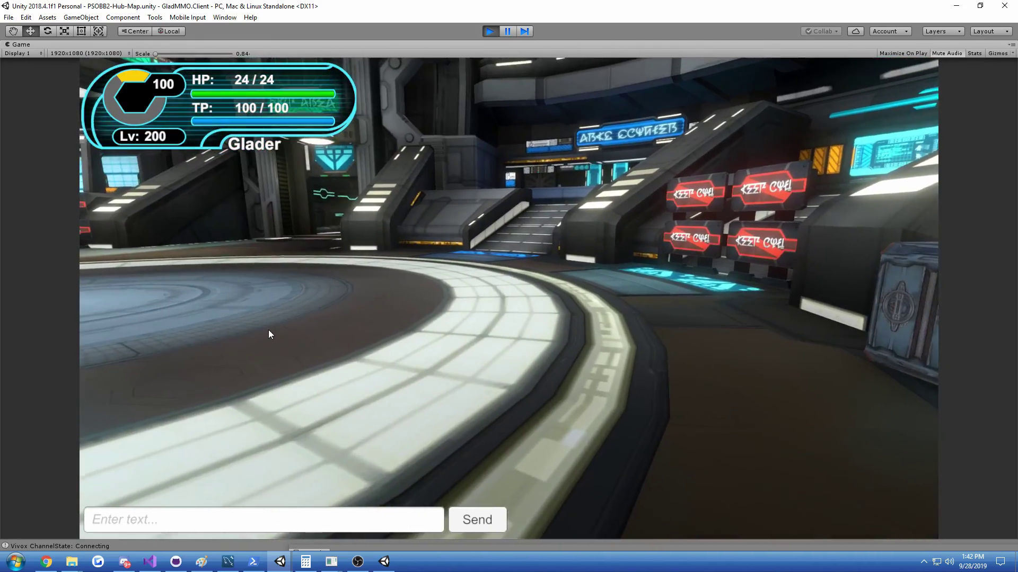